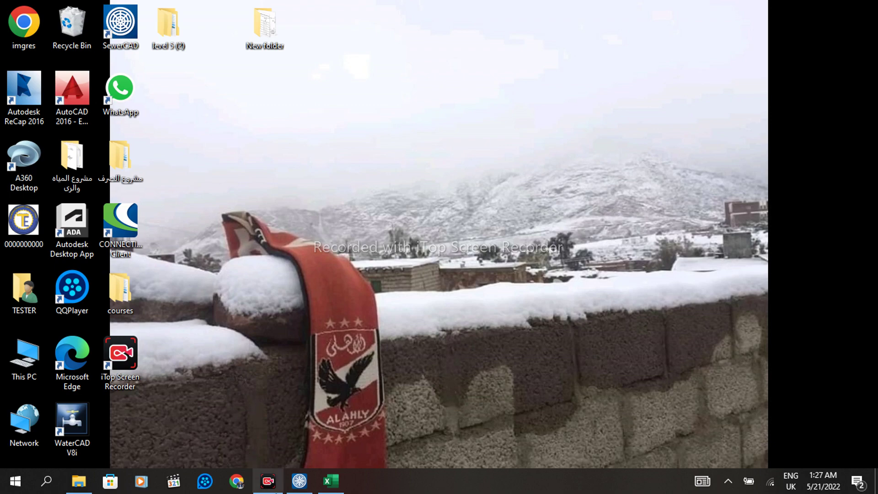
Restore the Bentley SewerCAD window from its taskbar thumbnail
click(311, 489)
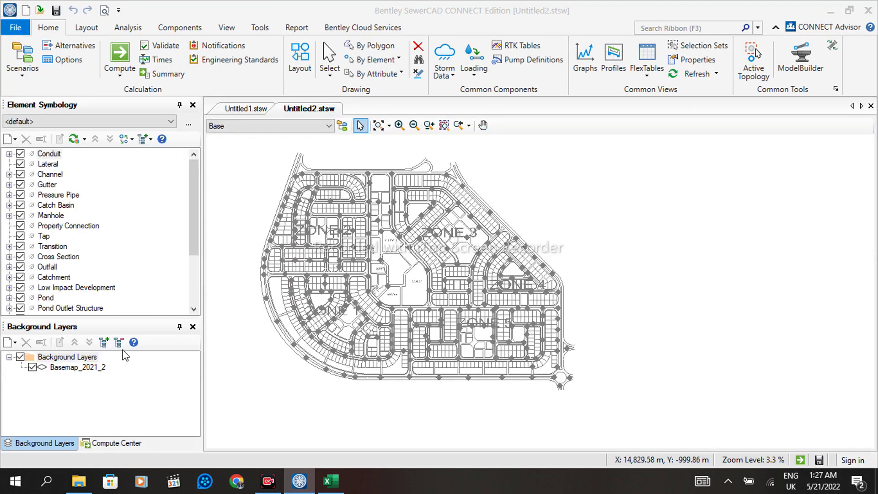
click(33, 368)
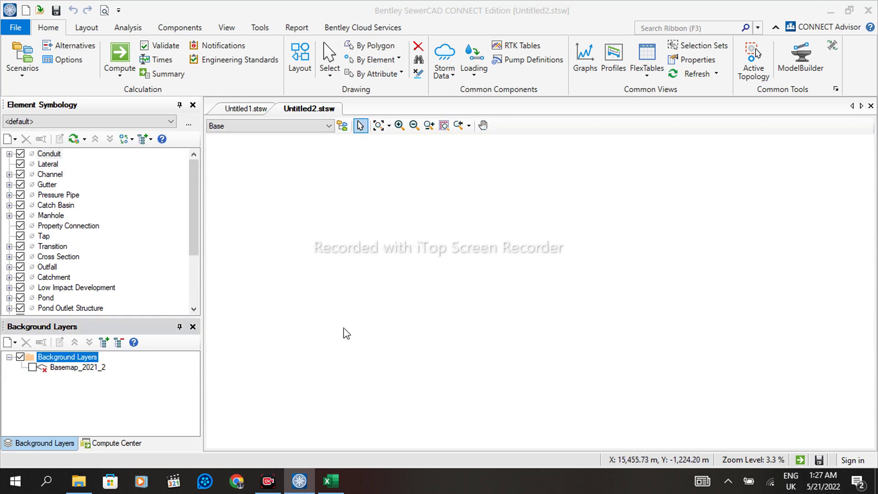
scroll(371, 334, down, 1)
click(15, 343)
click(28, 356)
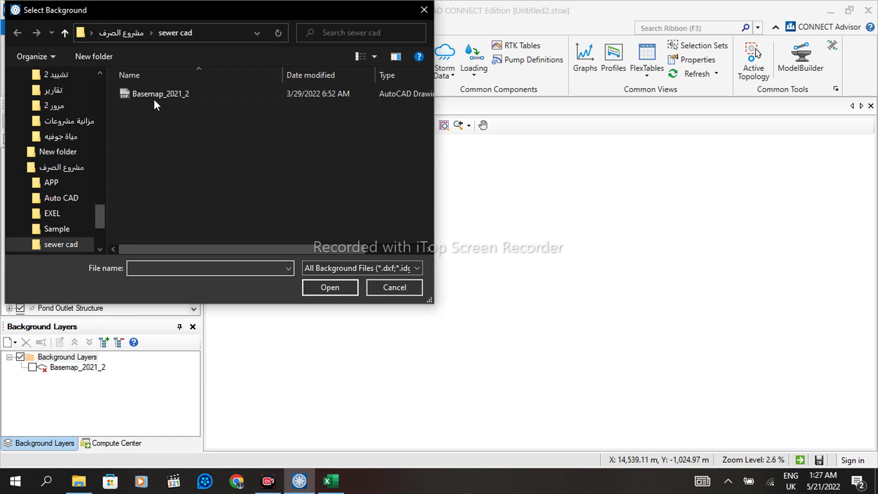
click(157, 93)
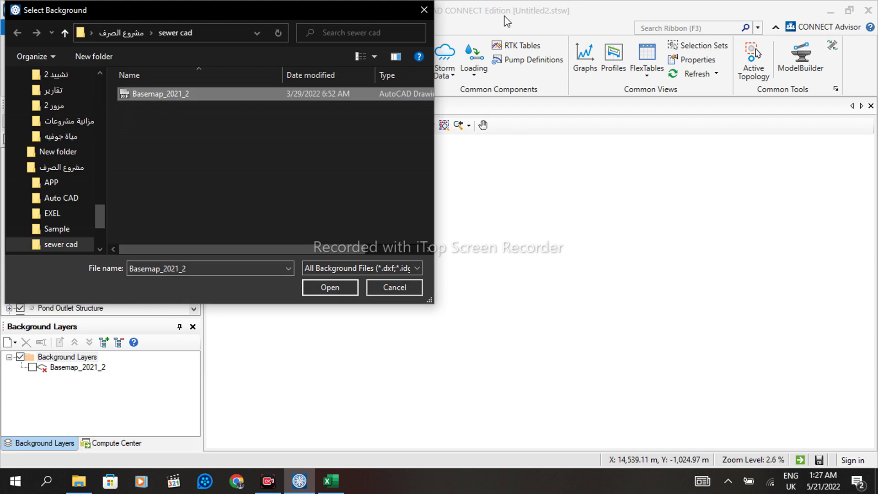
click(424, 9)
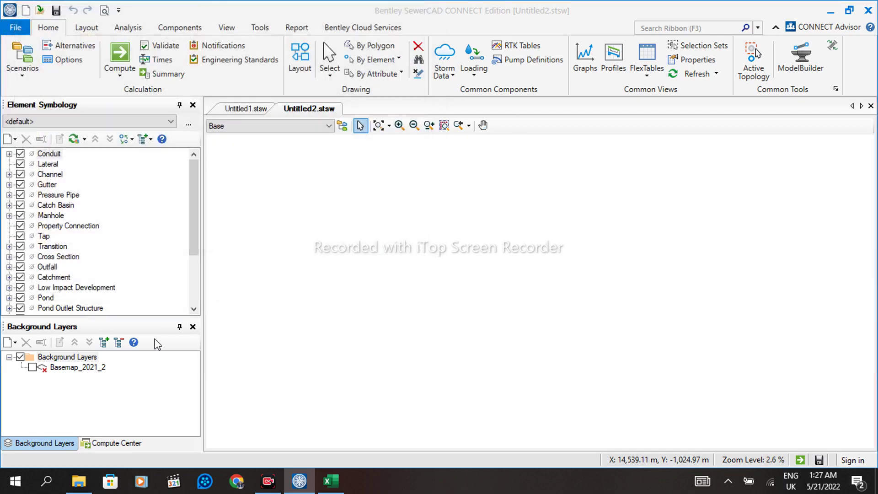
click(32, 367)
Start the Layout tool and place the first manhole at the road end by the roundabout
scroll(513, 384, up, 4)
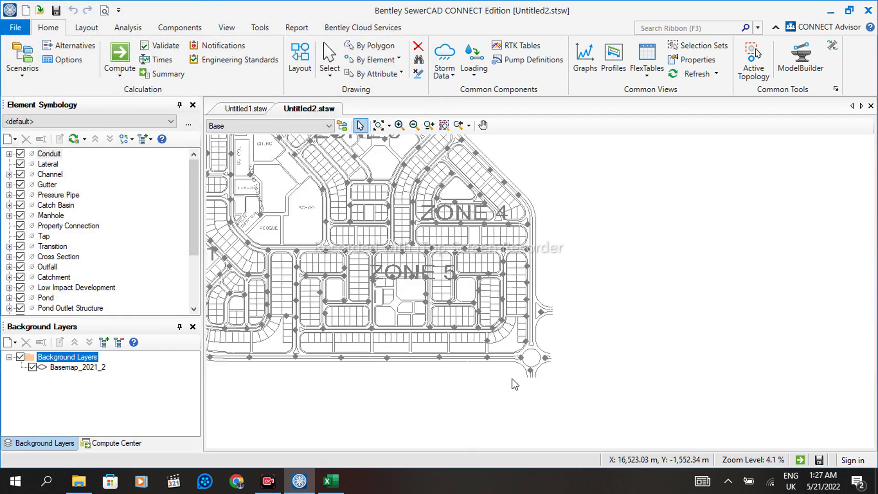
scroll(545, 261, down, 2)
scroll(585, 323, down, 1)
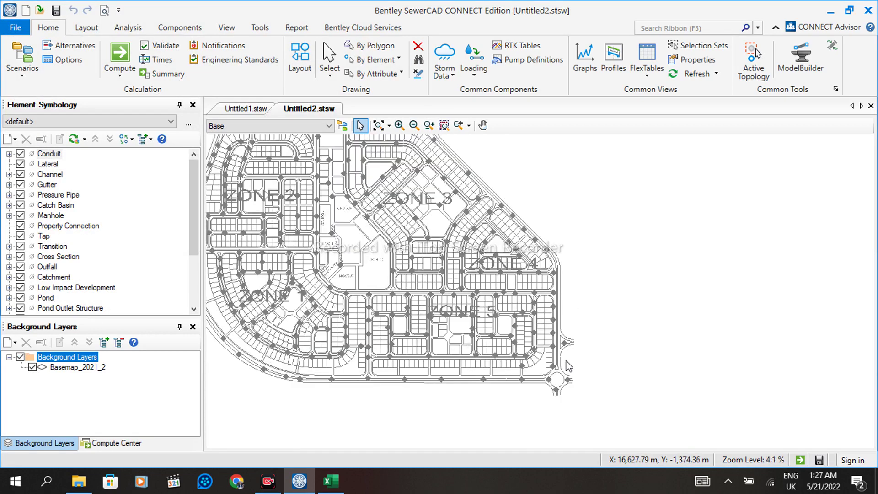
scroll(565, 405, up, 3)
scroll(532, 299, up, 3)
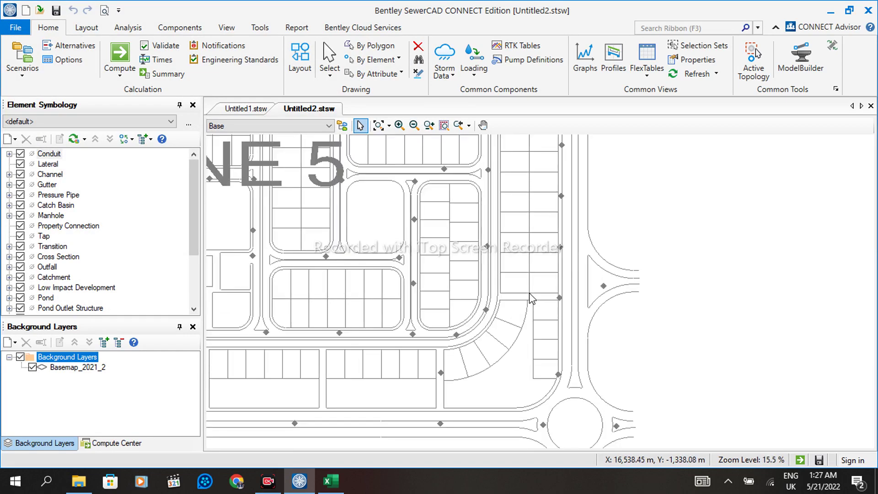
scroll(540, 316, down, 3)
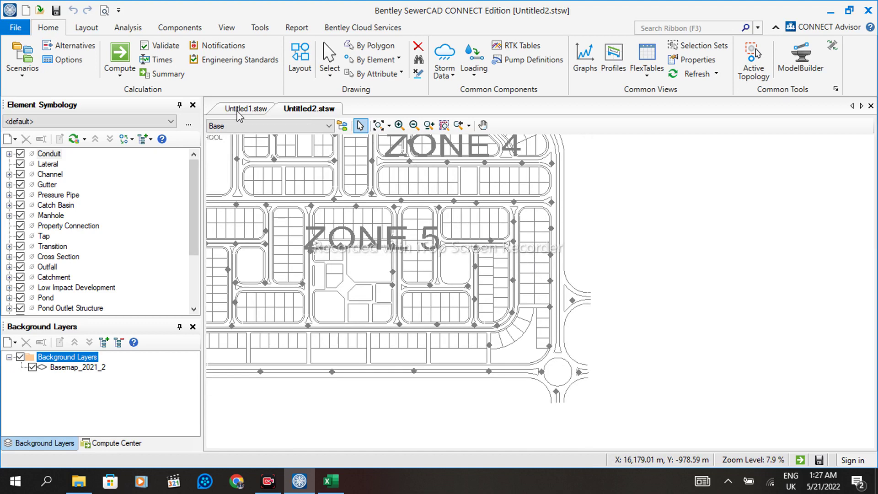
click(293, 59)
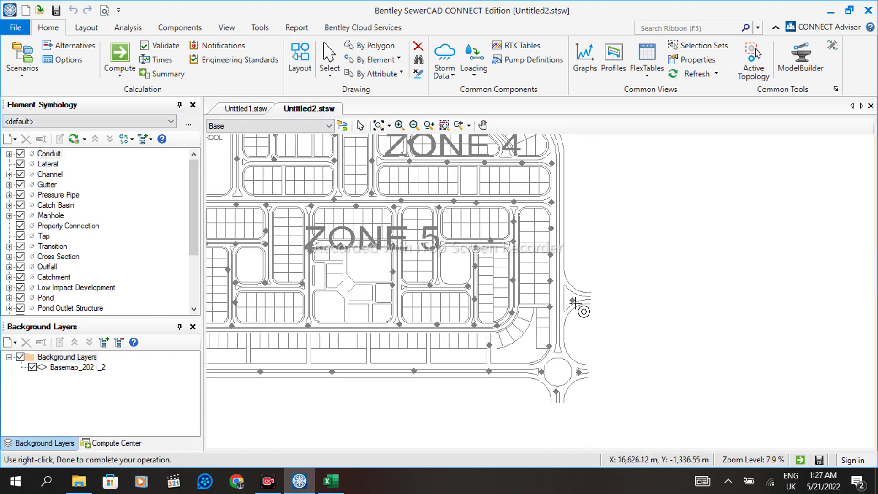
scroll(561, 372, up, 3)
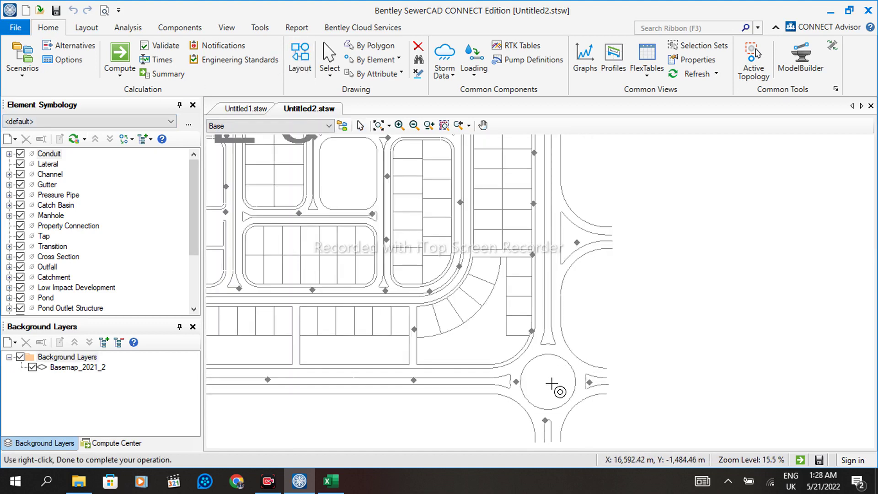
click(549, 339)
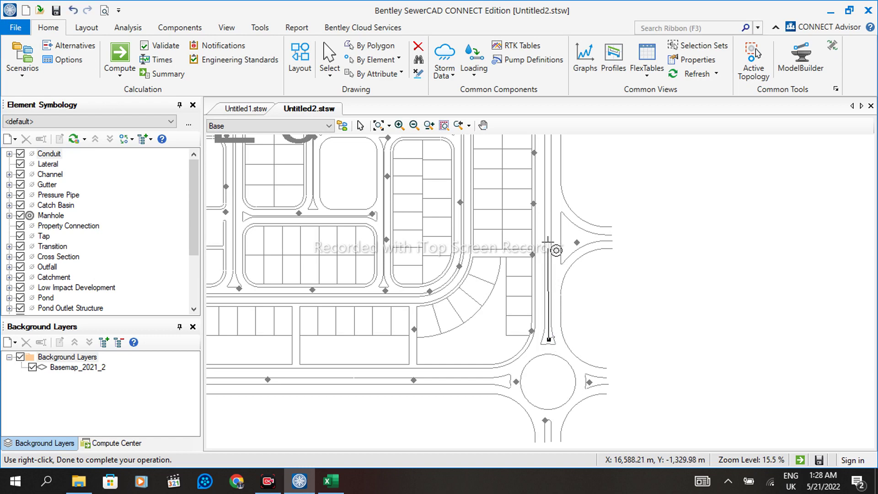
Draw conduits north along the road east of Zone 5 through two more points
click(549, 243)
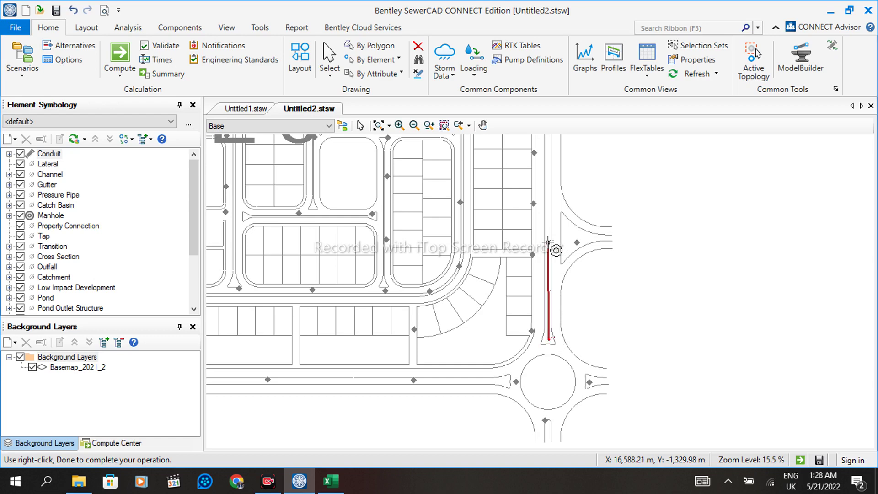
scroll(546, 251, down, 2)
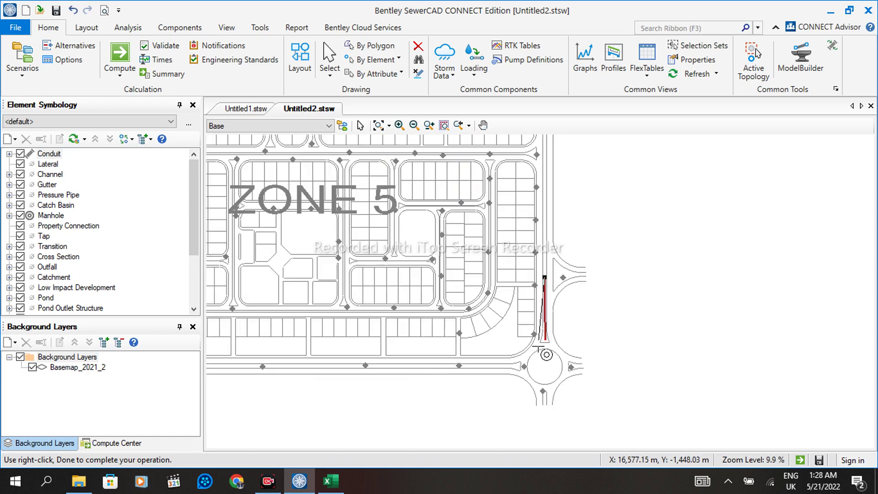
scroll(545, 251, up, 3)
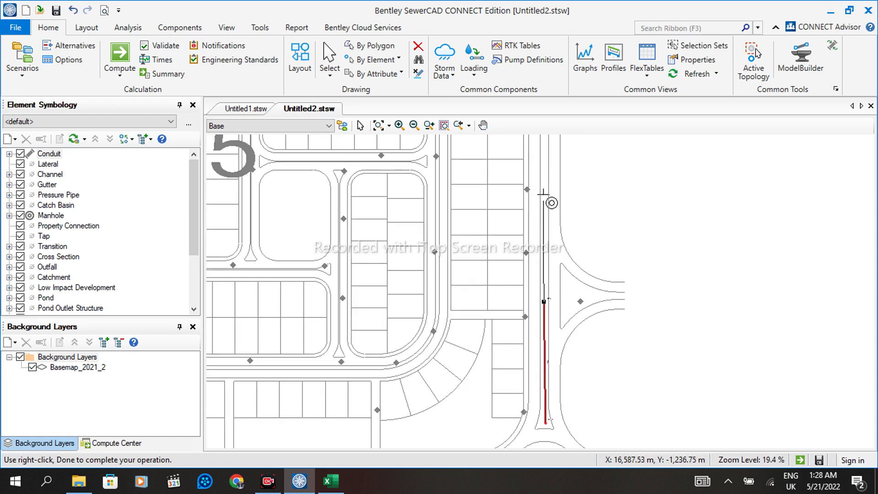
click(544, 194)
scroll(553, 206, down, 2)
scroll(556, 197, up, 2)
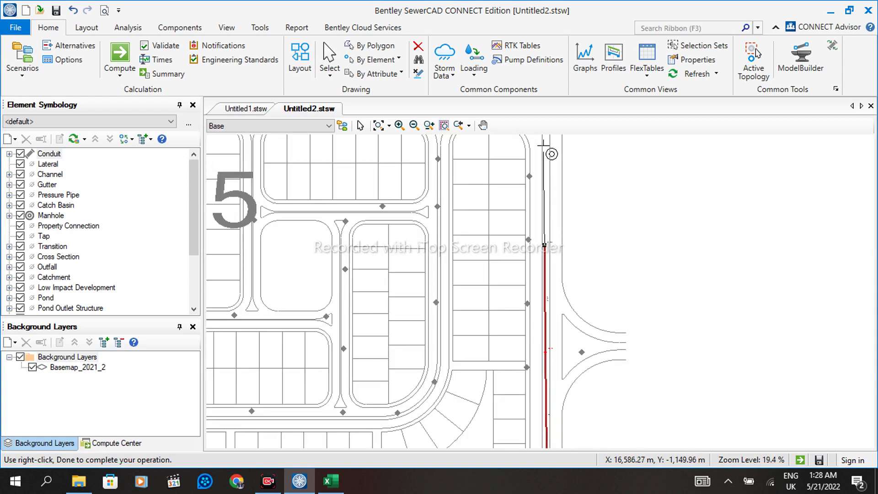
scroll(555, 256, down, 3)
scroll(553, 220, up, 4)
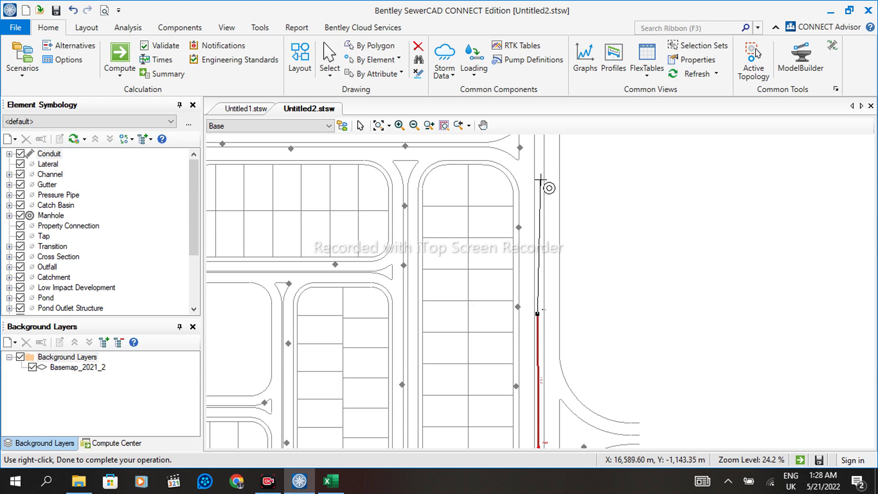
Extend the sewer line one node north, then west along the curving street above Zone 1 to a manhole
click(536, 143)
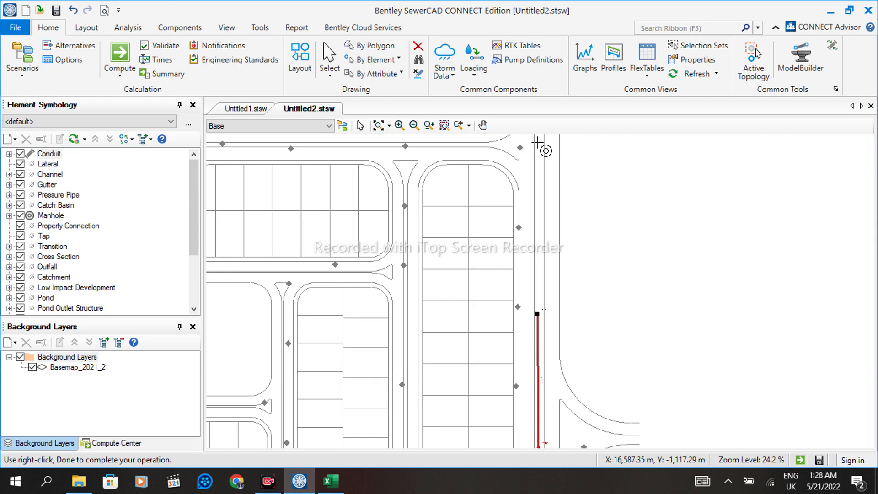
scroll(632, 283, down, 3)
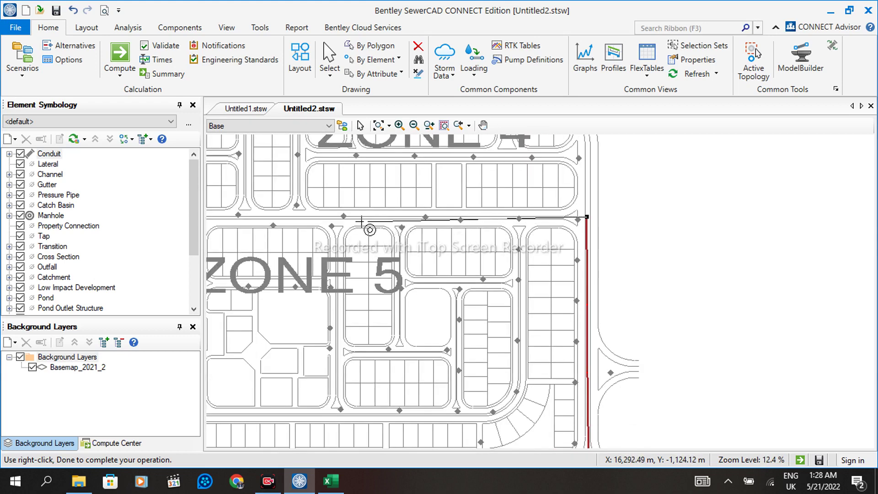
click(307, 217)
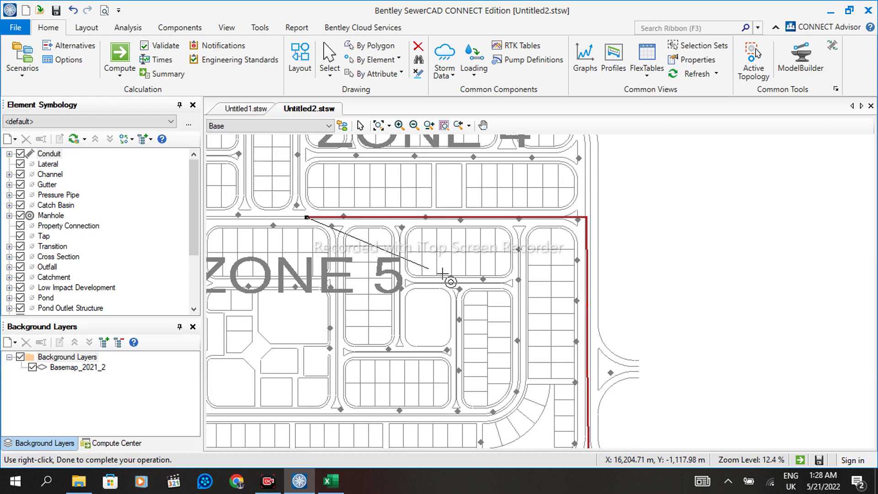
scroll(595, 321, down, 3)
scroll(321, 256, up, 3)
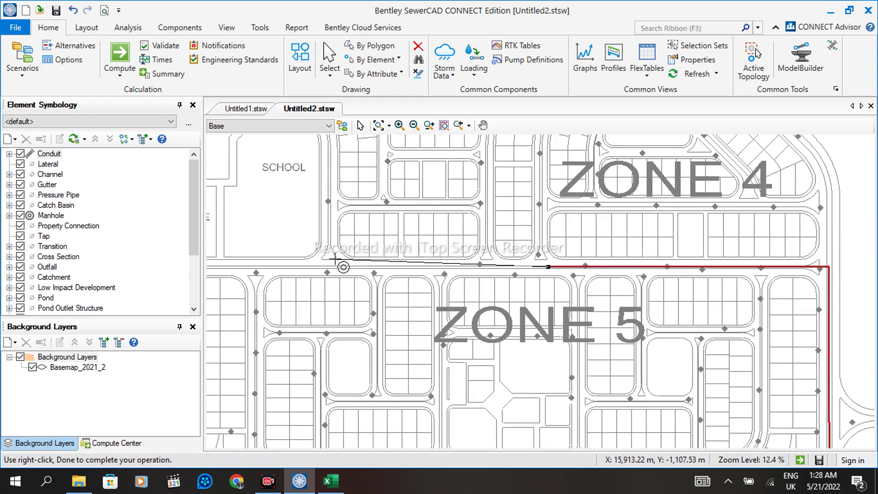
click(275, 266)
scroll(276, 266, down, 3)
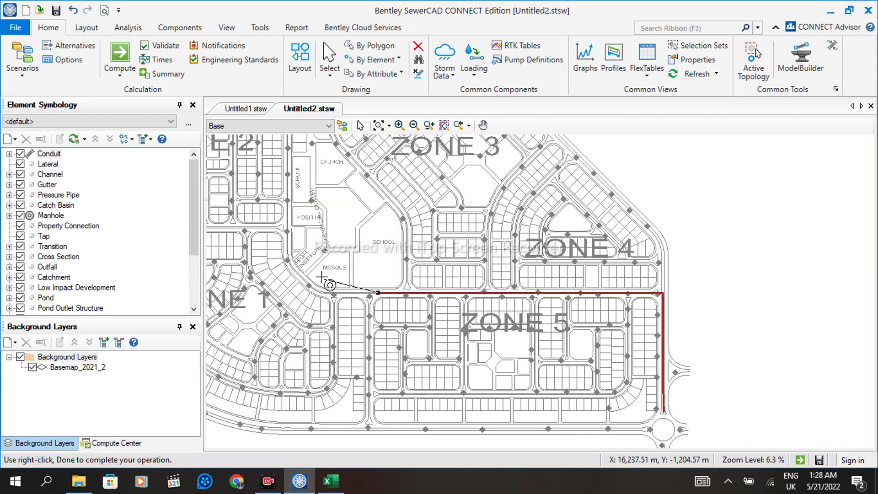
scroll(321, 298, up, 3)
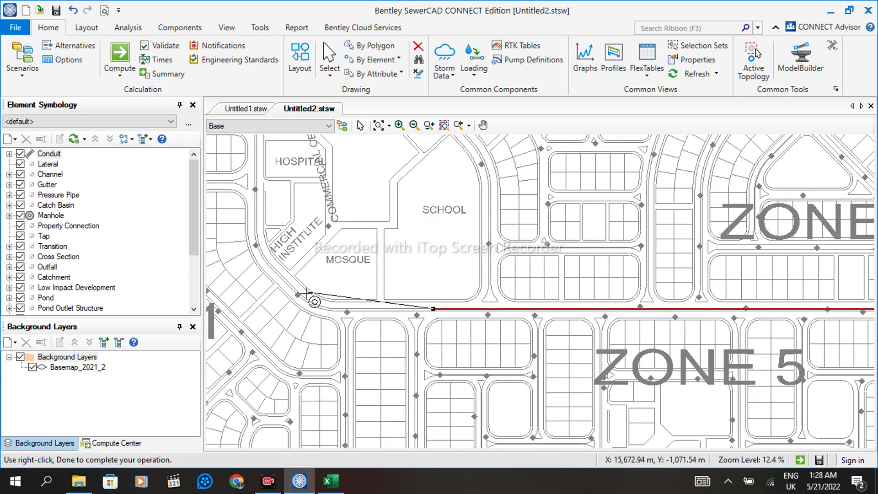
click(330, 310)
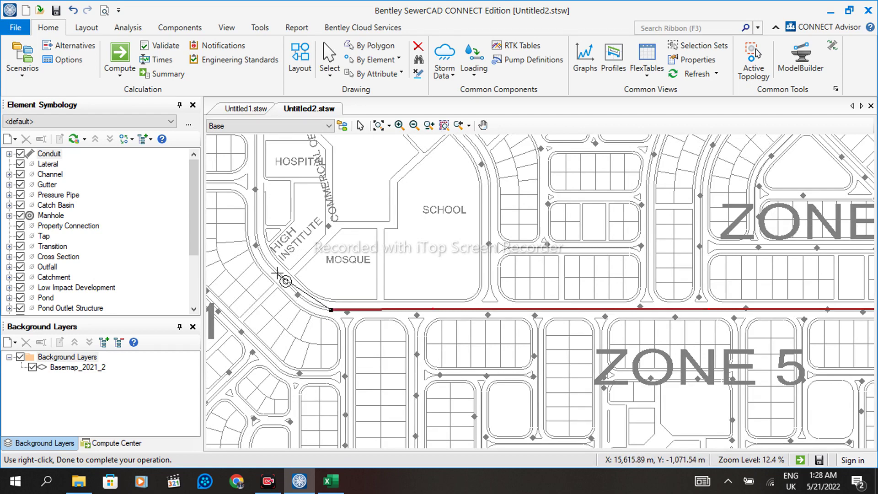
scroll(275, 274, down, 2)
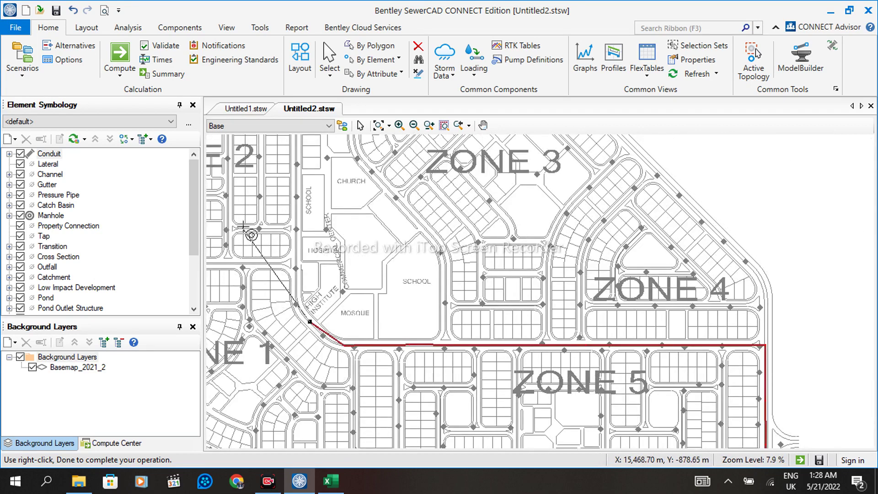
scroll(289, 217, up, 1)
click(298, 321)
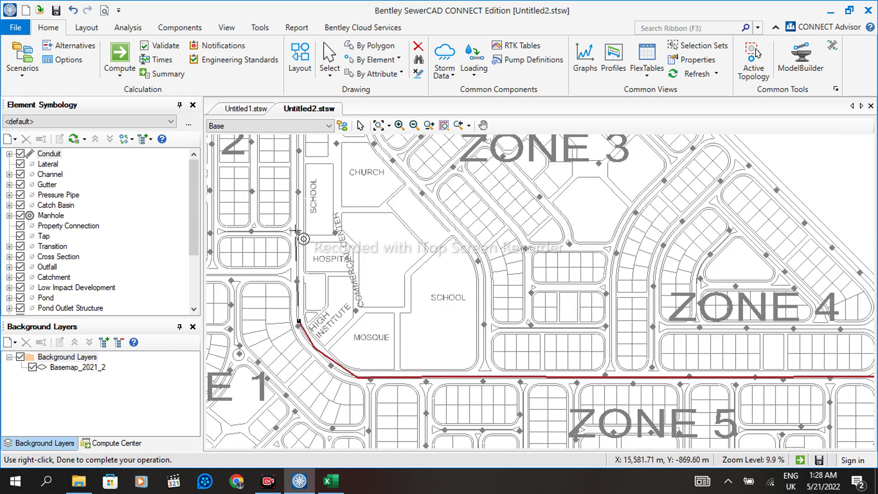
scroll(302, 257, down, 2)
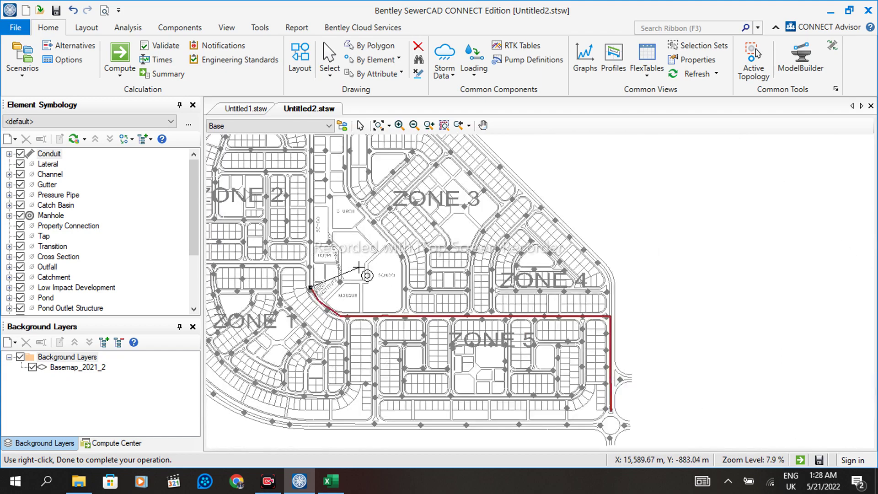
scroll(341, 266, up, 3)
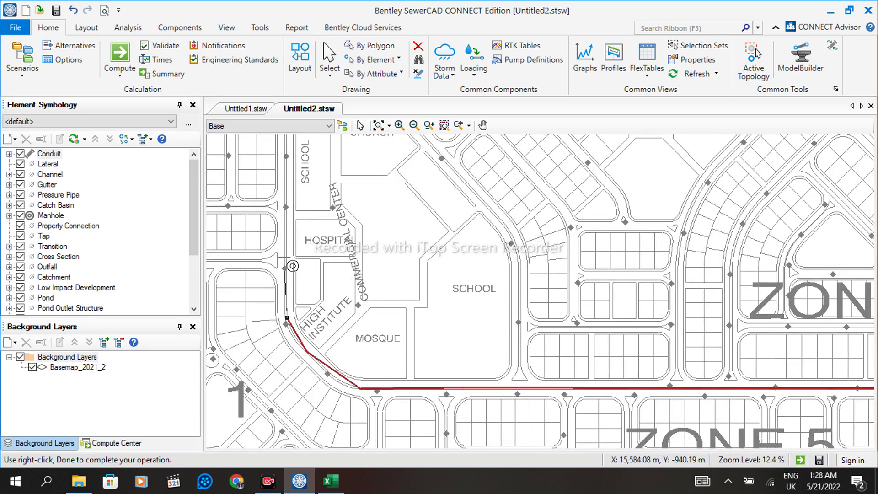
scroll(401, 317, down, 2)
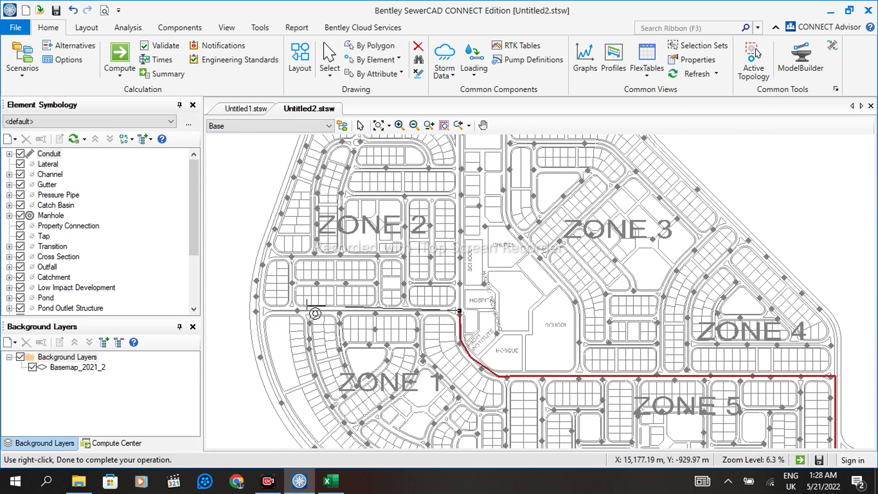
click(256, 311)
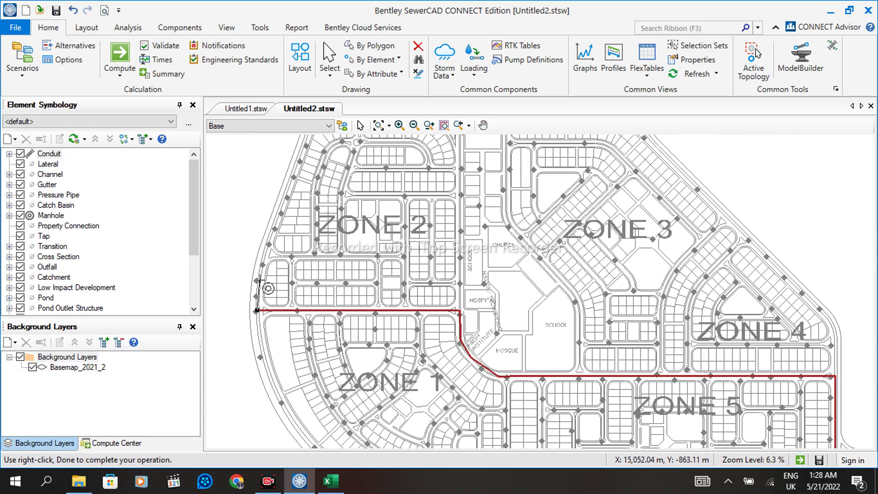
Run the pipe north along Zone 2's western edge to the northwest corner and finish the layout
click(259, 280)
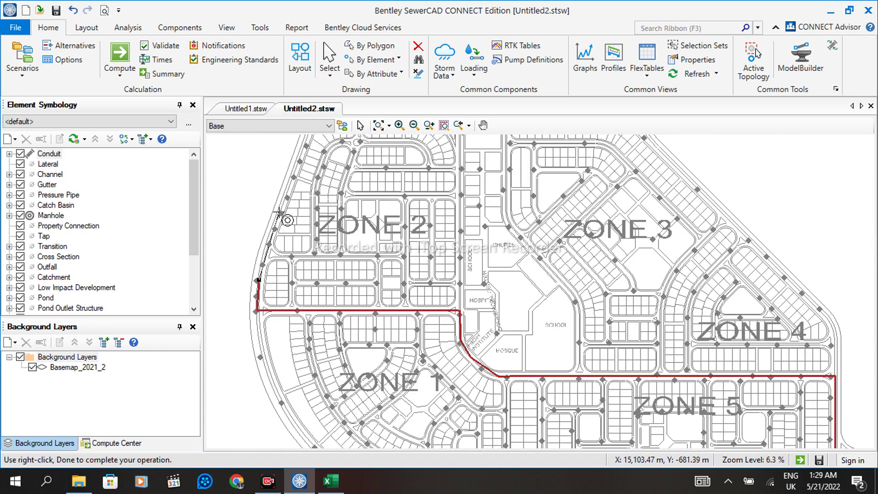
middle_drag(278, 238, 264, 345)
click(267, 319)
click(302, 227)
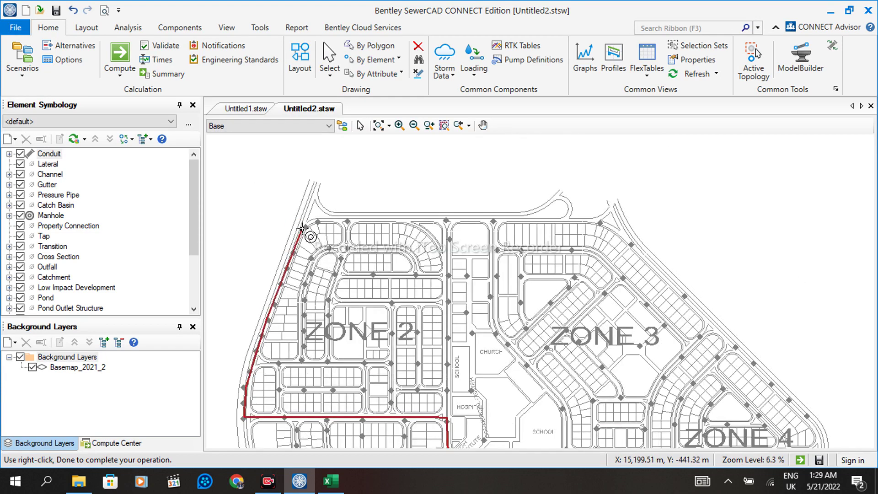
key(Escape)
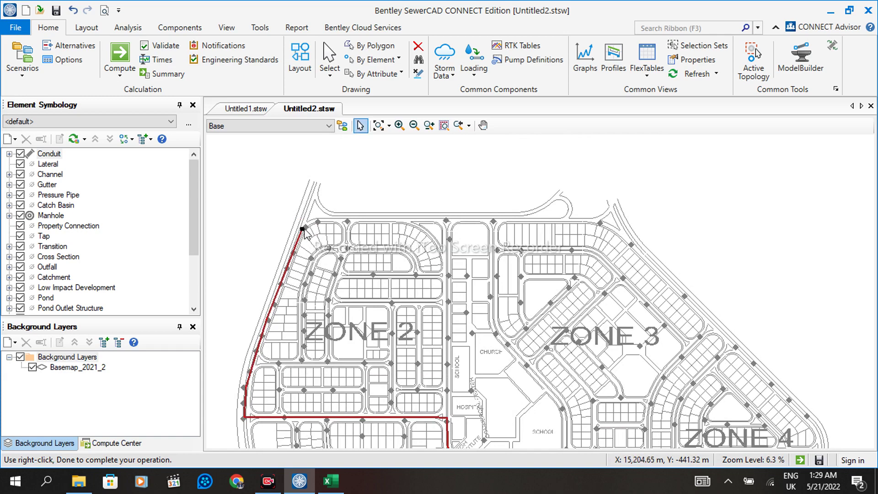
Split trunk conduit CO-4 and draw a branch south to a manhole, with a short lateral east
scroll(305, 233, down, 3)
scroll(487, 355, up, 5)
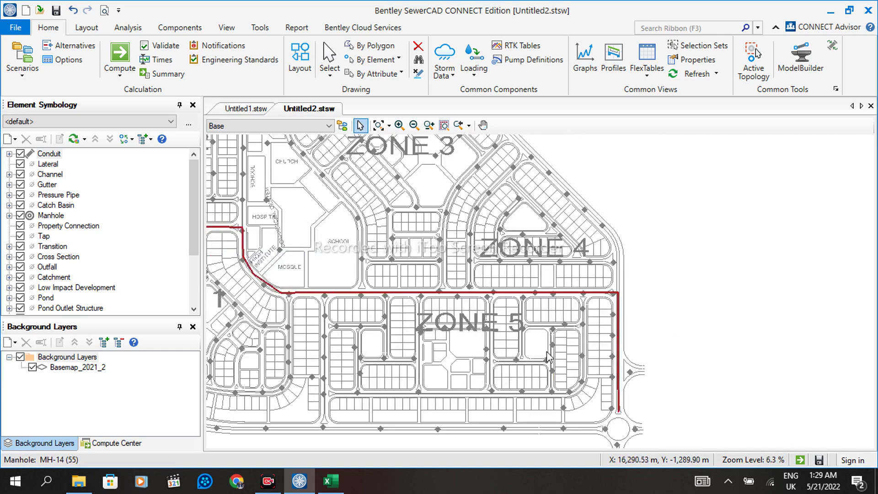
click(300, 57)
scroll(448, 318, up, 2)
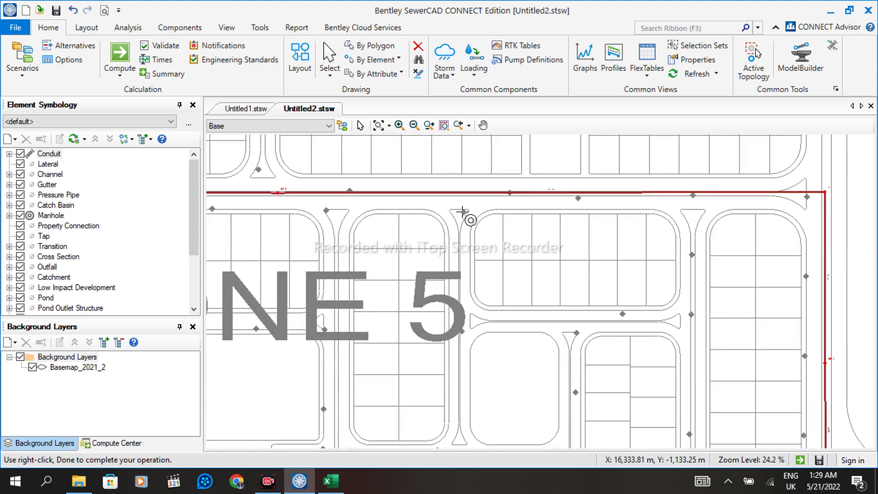
click(458, 192)
click(435, 287)
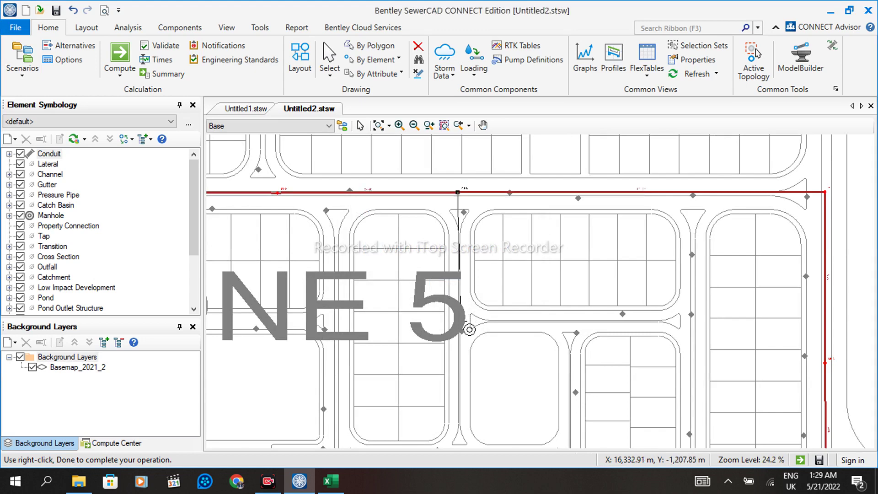
click(459, 317)
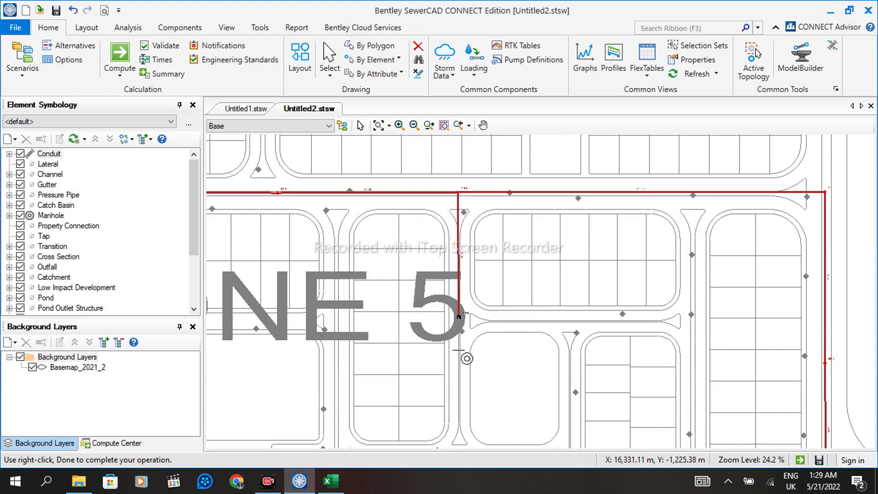
click(460, 408)
click(460, 408)
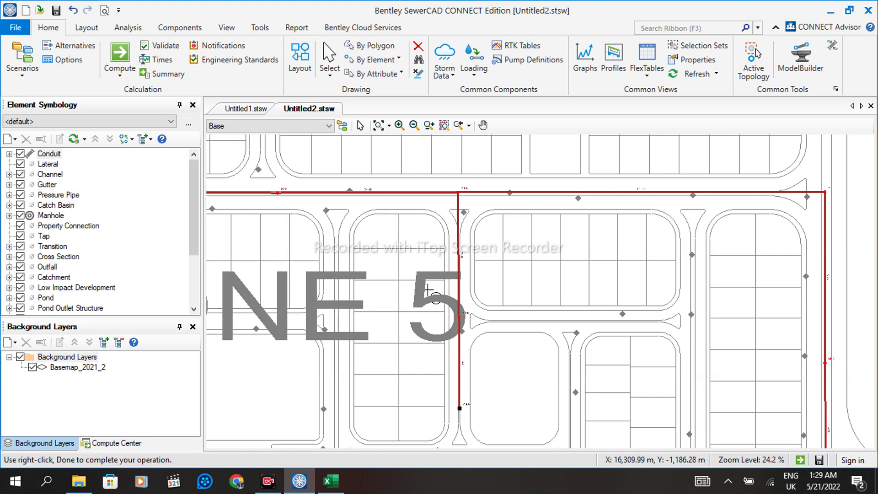
click(459, 317)
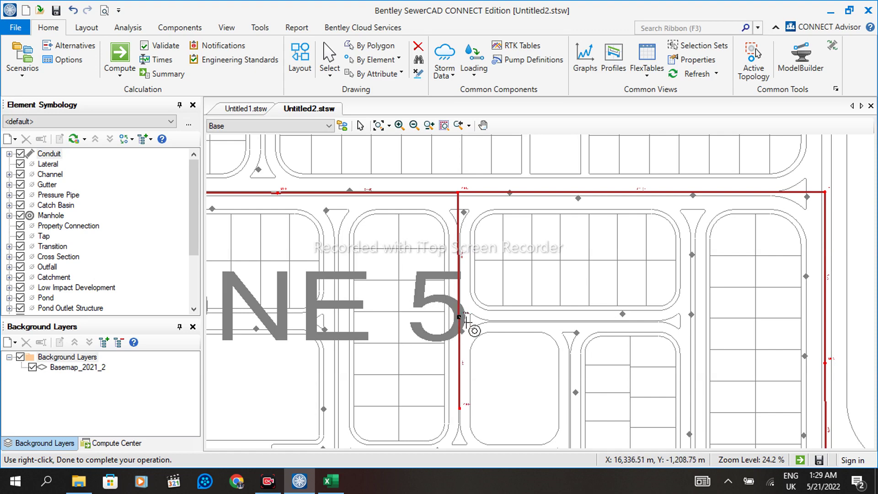
click(606, 322)
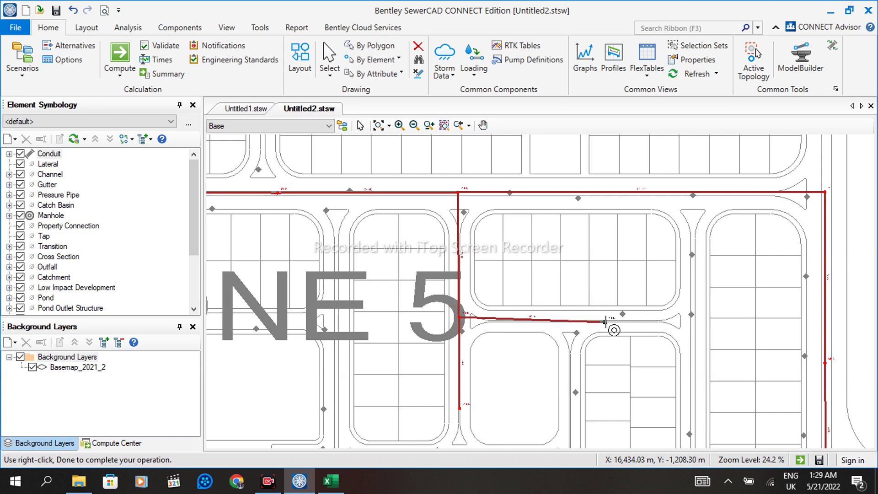
Split trunk conduit CO-5 and draw a second branch south ending at a manhole
scroll(666, 210, down, 3)
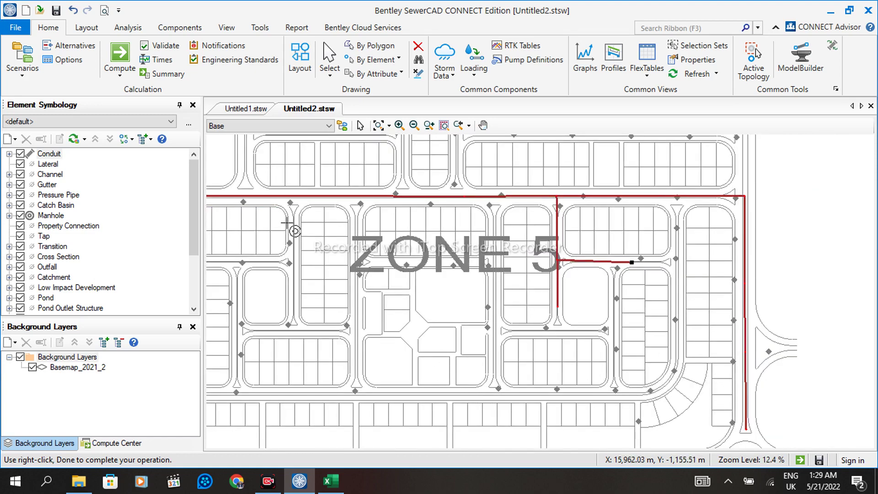
scroll(292, 224, up, 3)
click(295, 171)
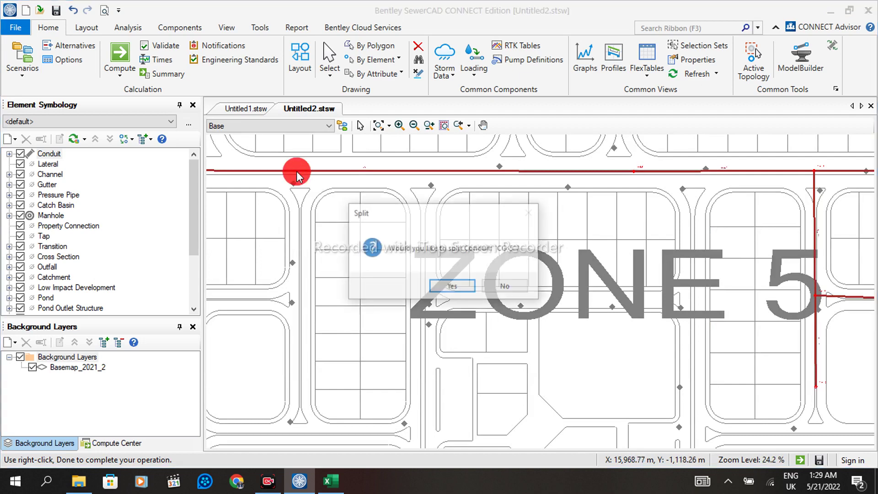
click(451, 286)
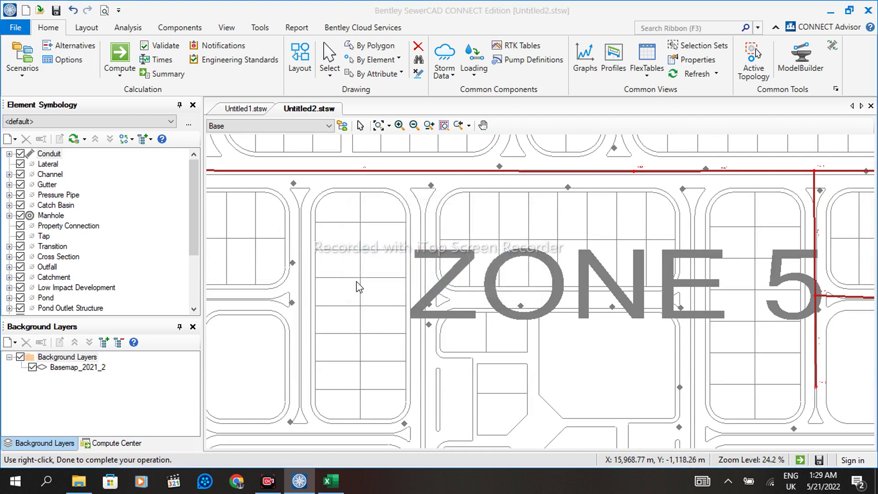
click(297, 300)
click(300, 420)
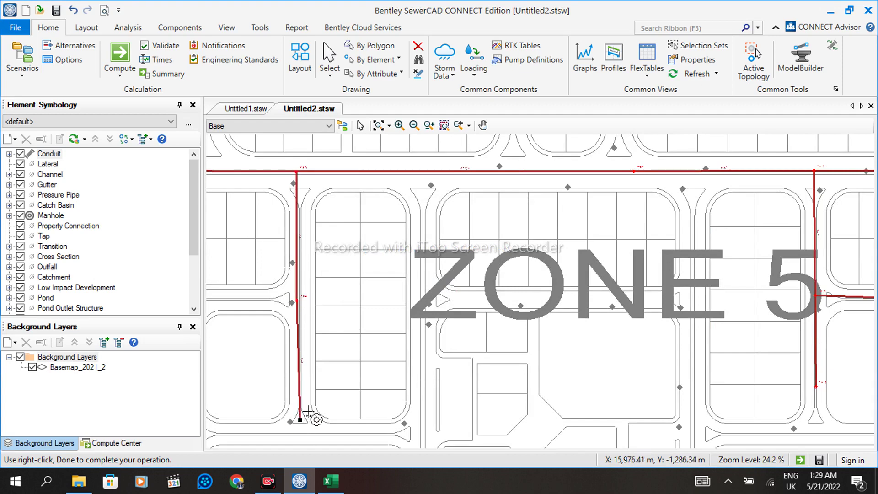
key(Escape)
Switch to the pipes_diameters Excel workbook showing manhole spacing by diameter
scroll(534, 311, down, 1)
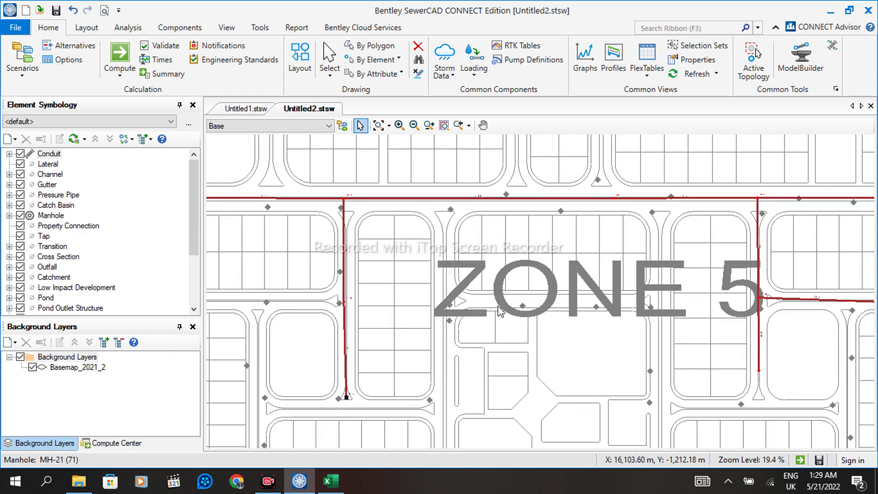
scroll(590, 302, down, 1)
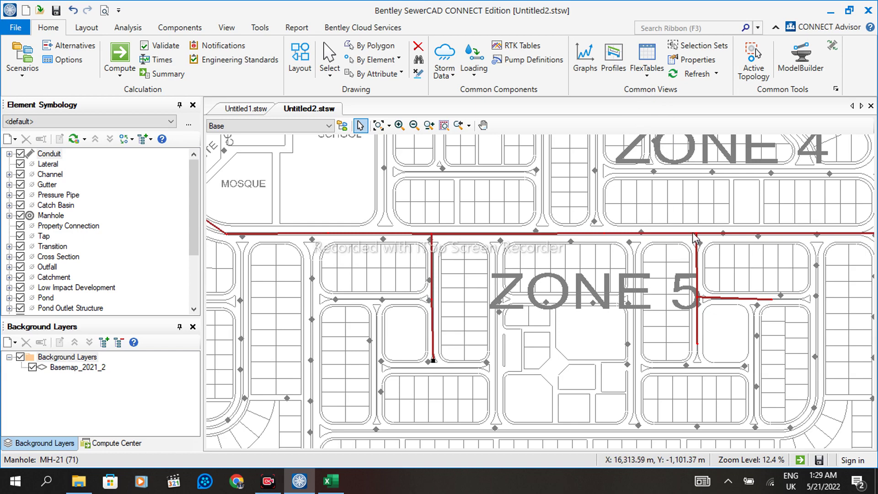
scroll(743, 312, down, 3)
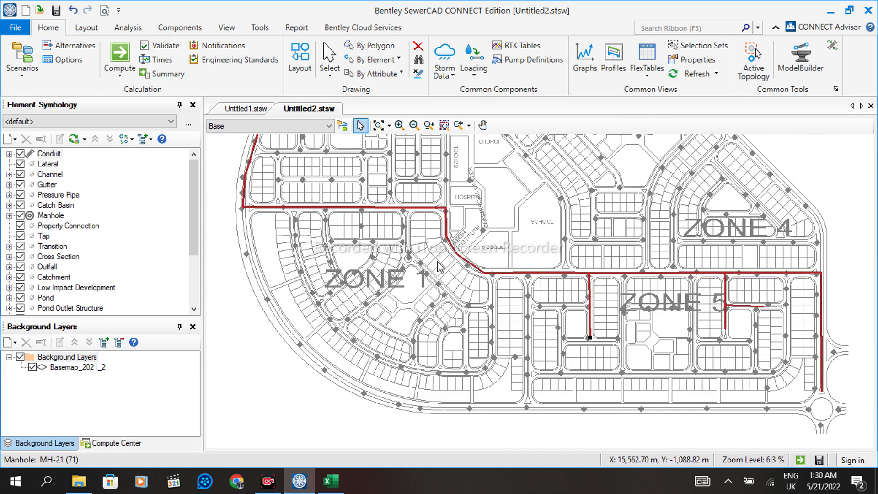
click(331, 481)
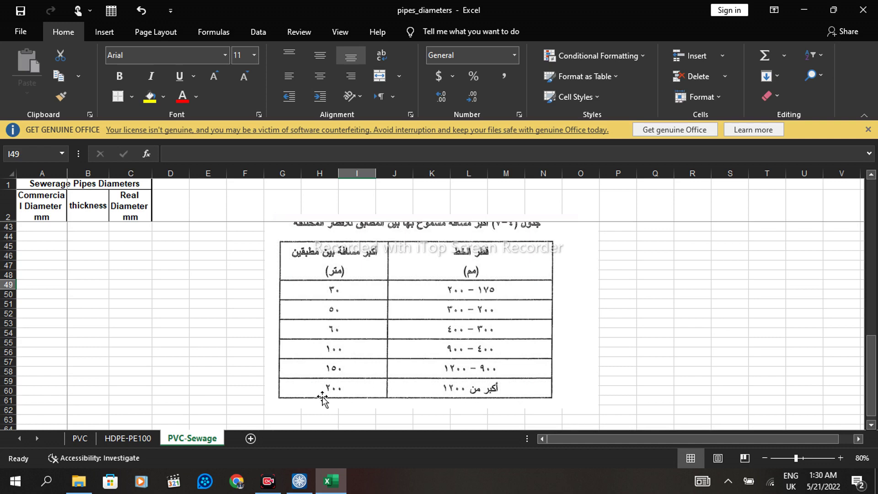
click(296, 484)
scroll(831, 286, up, 2)
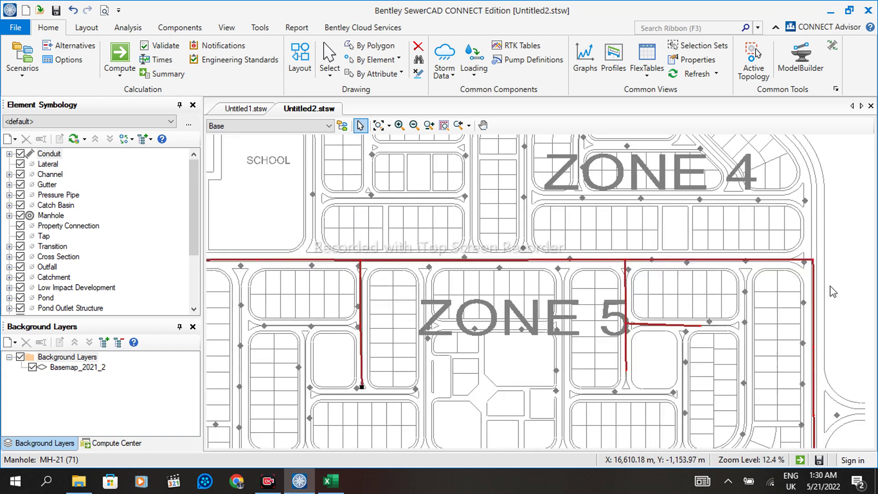
Split trunk conduit CO-4 with a new manhole and start a branch pipe from it
scroll(830, 286, up, 1)
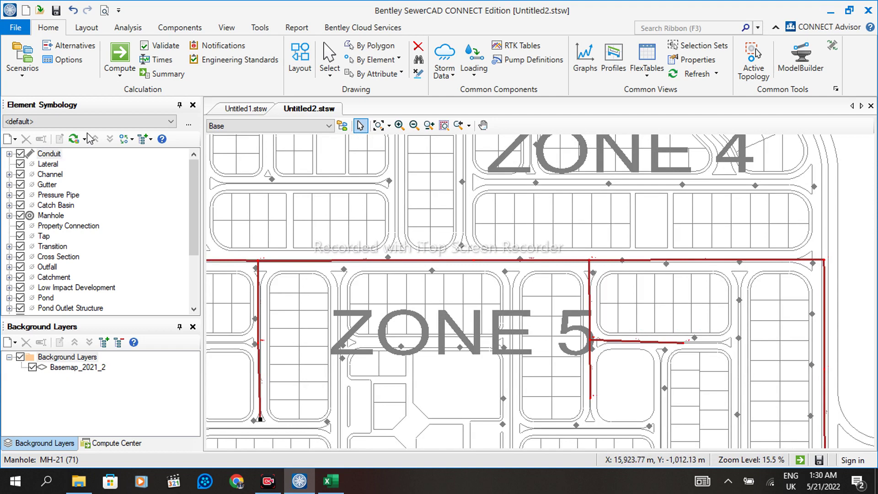
click(300, 59)
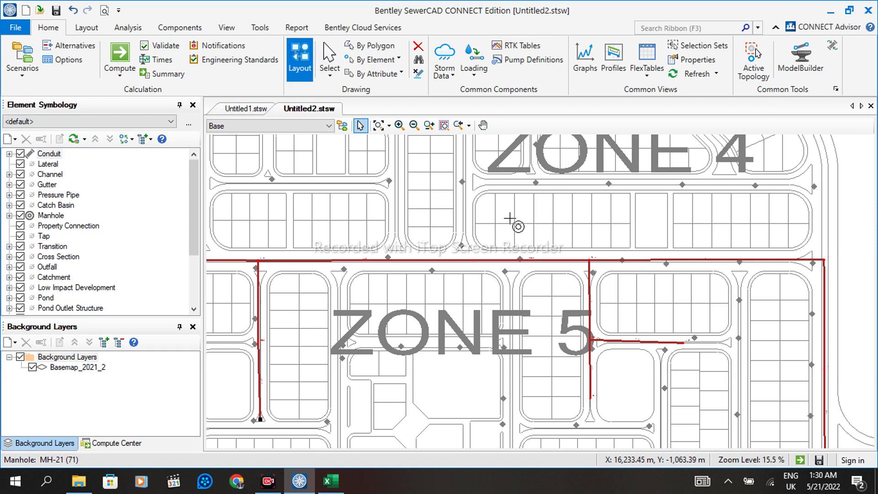
scroll(713, 285, up, 4)
click(779, 231)
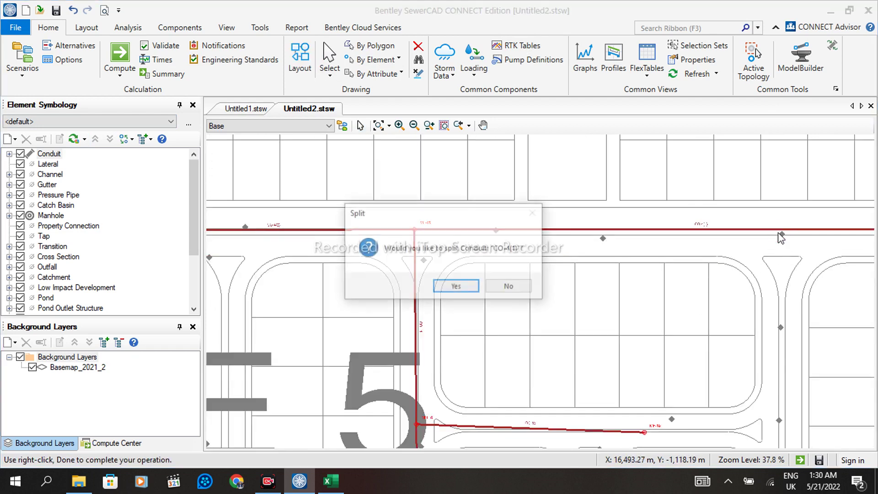
click(456, 287)
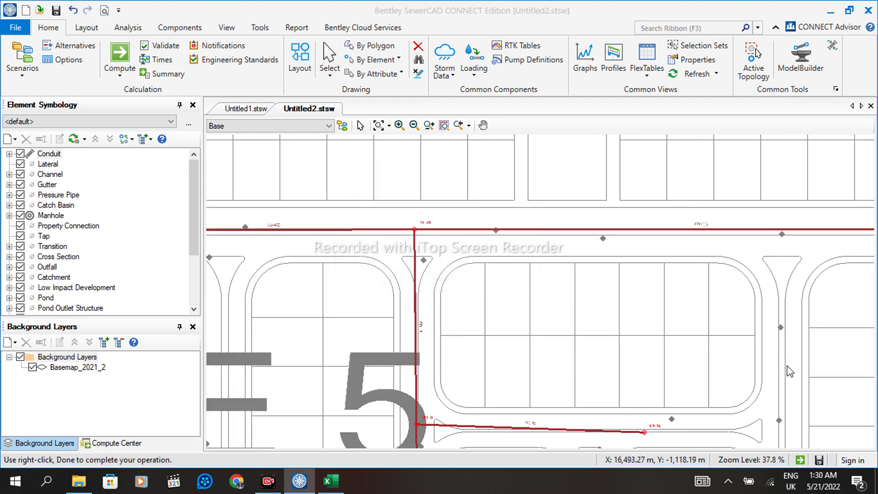
scroll(620, 238, down, 2)
click(724, 234)
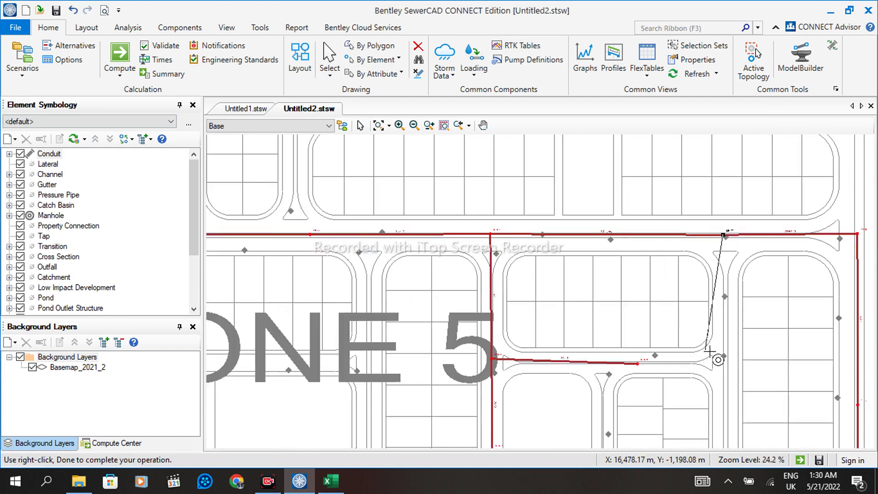
scroll(668, 274, down, 3)
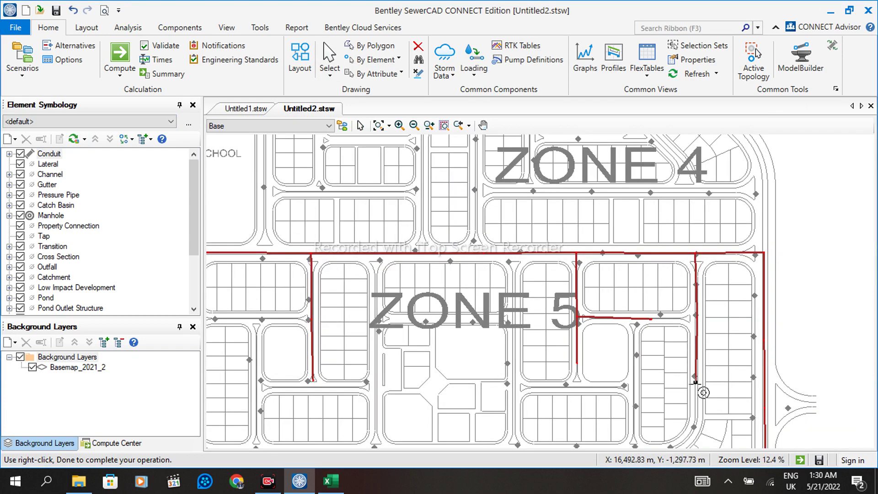
scroll(689, 340, down, 2)
key(Escape)
Select junction manholes MH-4 and MH-22 to check them
scroll(732, 280, up, 7)
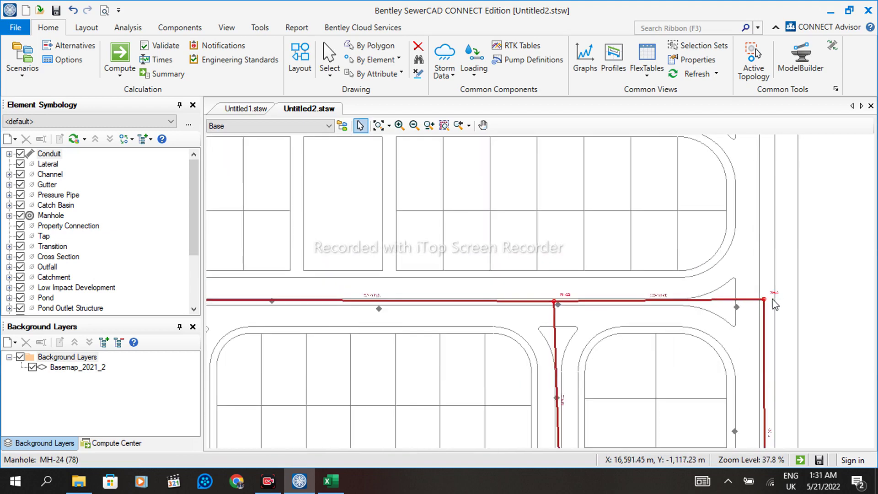
click(763, 300)
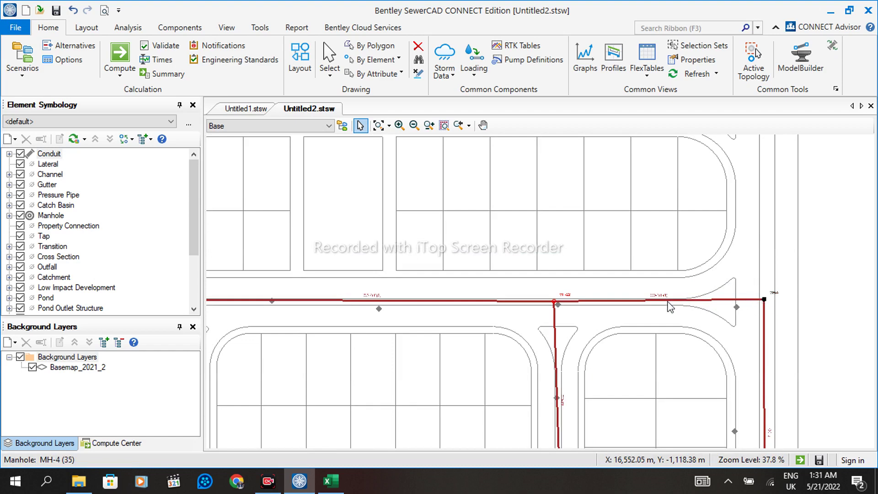
click(554, 303)
Switch to the Untitled1.stsw network and hide the Basemap_2021_2 background layer
click(245, 109)
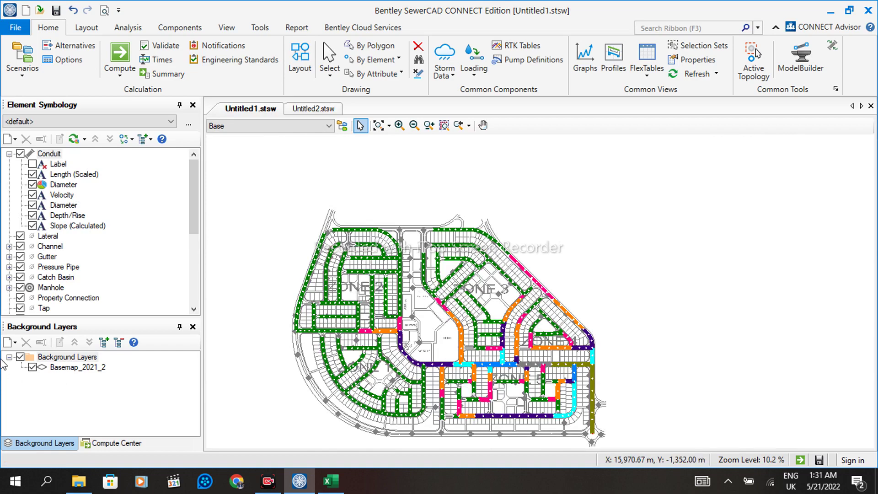
click(32, 367)
scroll(459, 373, up, 3)
scroll(459, 372, down, 2)
scroll(614, 398, up, 2)
scroll(340, 302, up, 12)
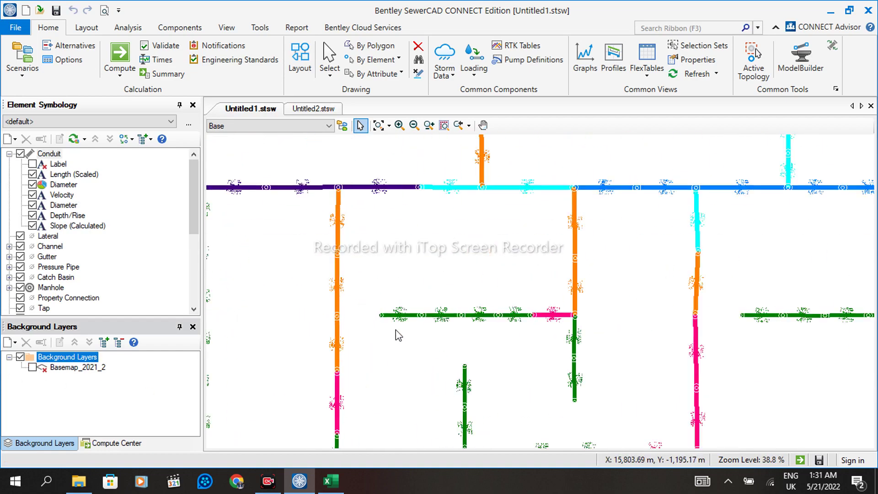
scroll(213, 284, up, 2)
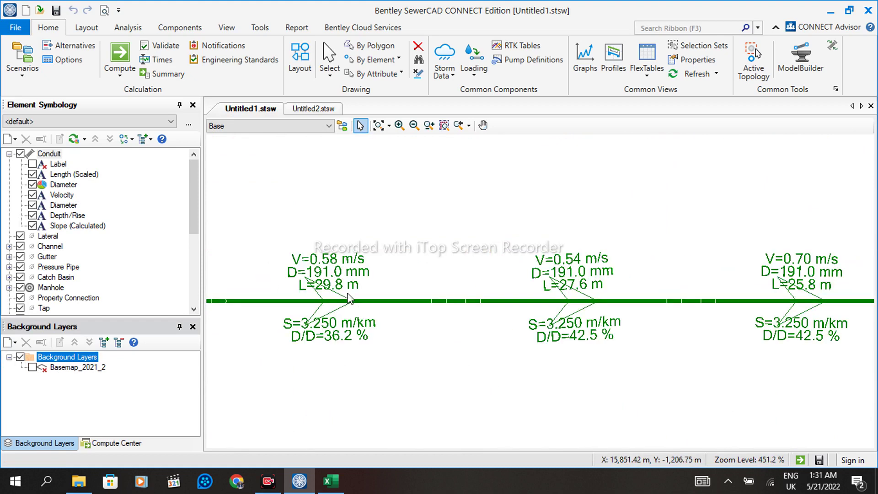
scroll(581, 301, down, 2)
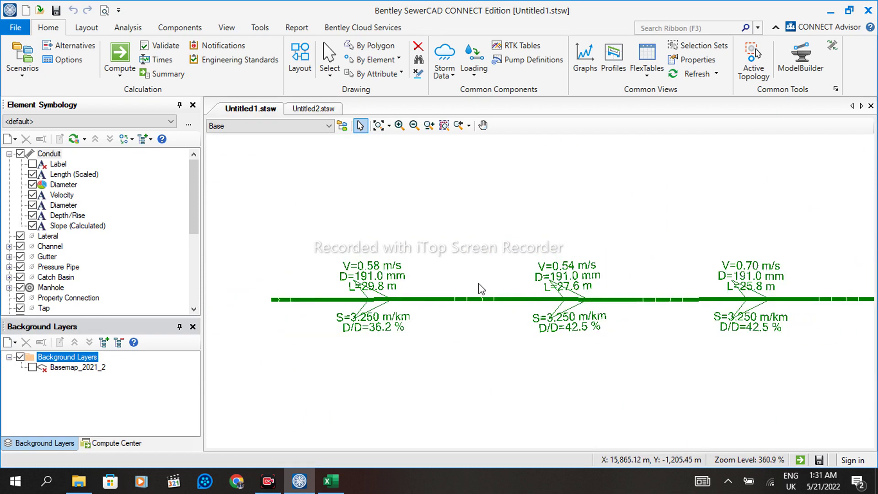
scroll(732, 301, up, 3)
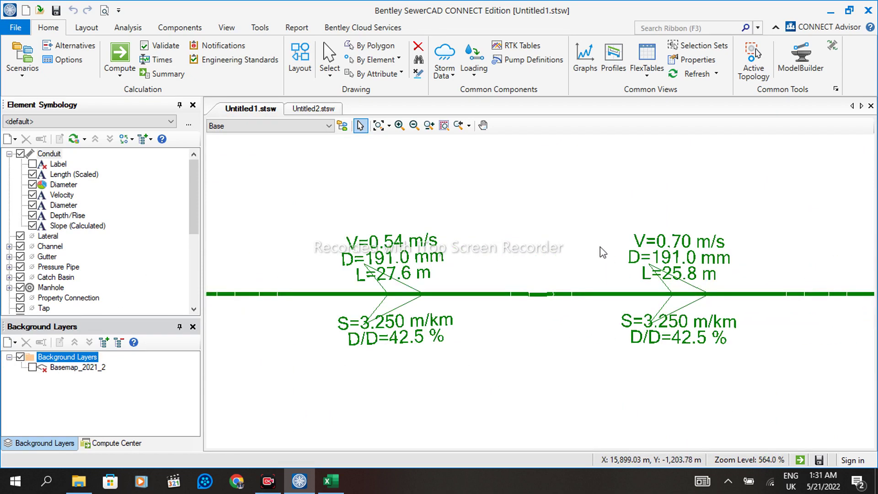
scroll(53, 259, down, 1)
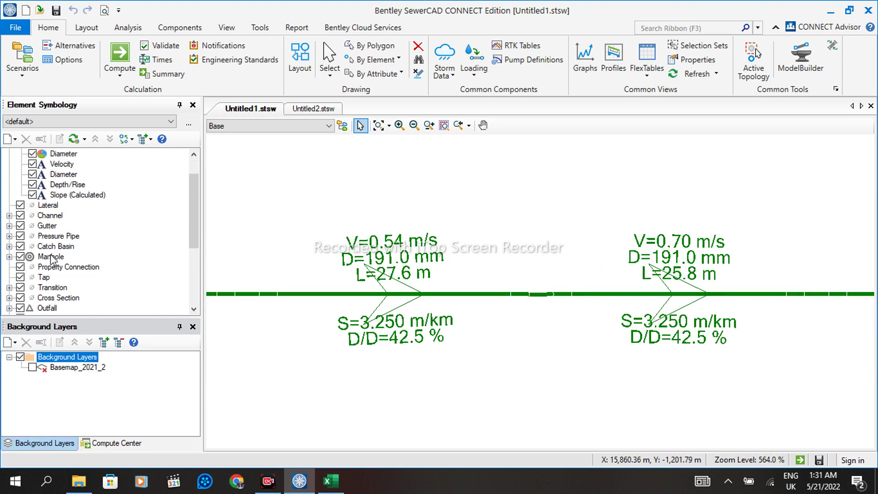
Zoom in to read the pipes' velocity, diameter, length and slope labels, e.g. V=0.61 m/s, D=380.4 mm
click(19, 258)
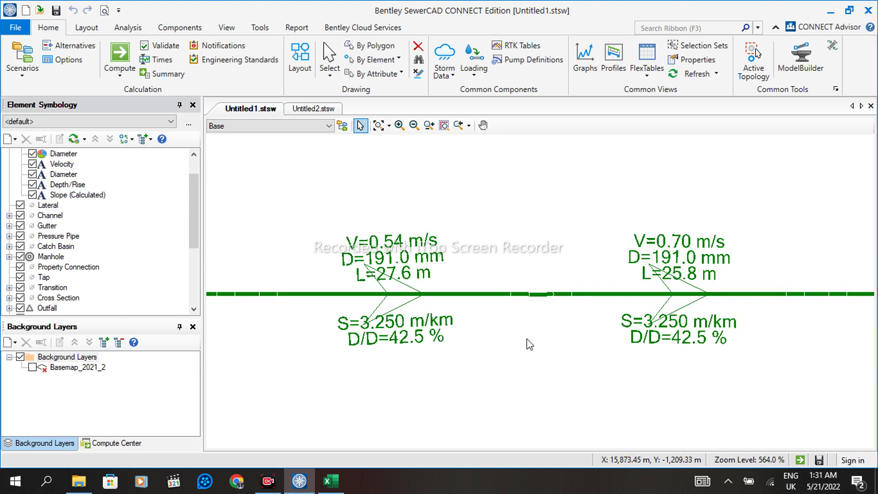
scroll(613, 318, down, 3)
scroll(779, 276, up, 2)
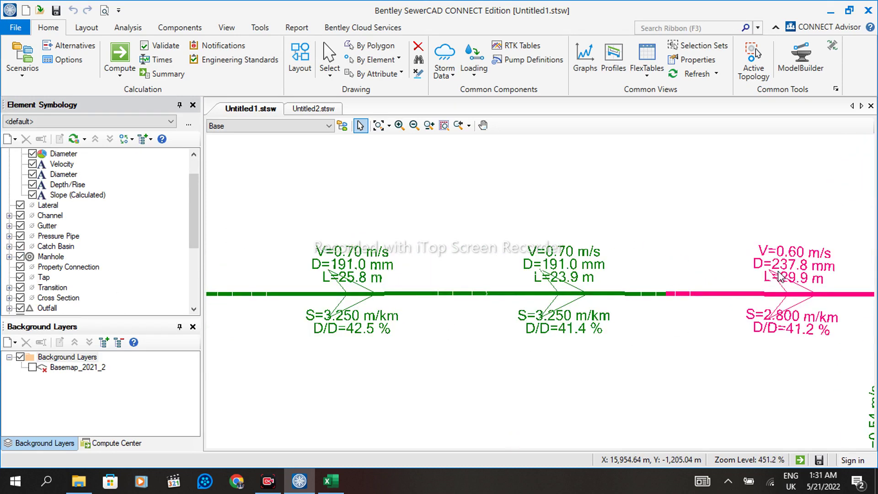
scroll(565, 292, up, 1)
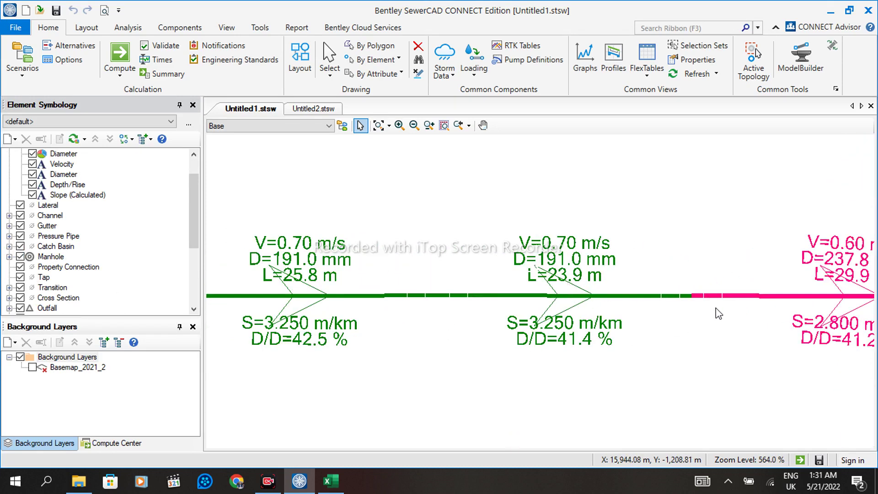
scroll(594, 307, down, 9)
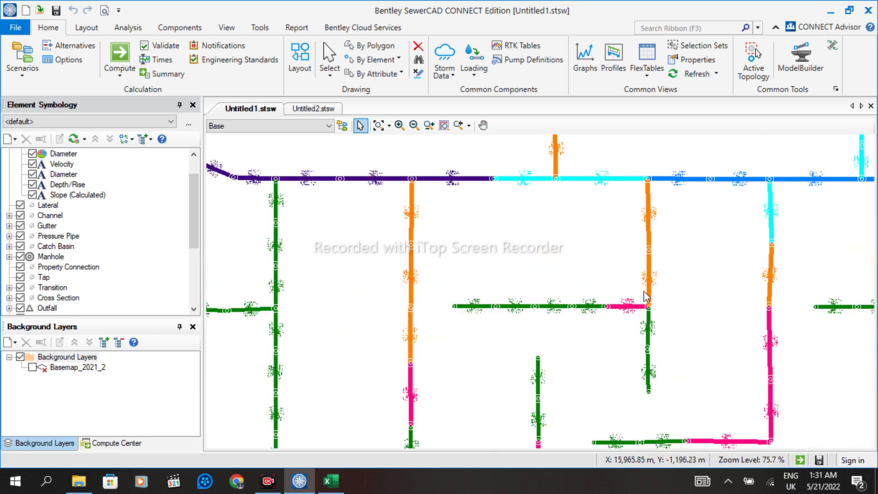
scroll(393, 169, up, 4)
scroll(373, 192, up, 3)
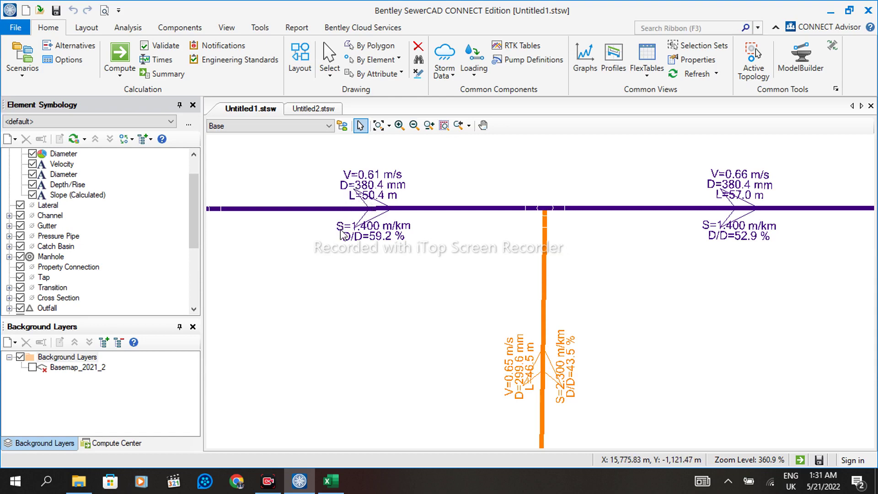
scroll(368, 200, up, 2)
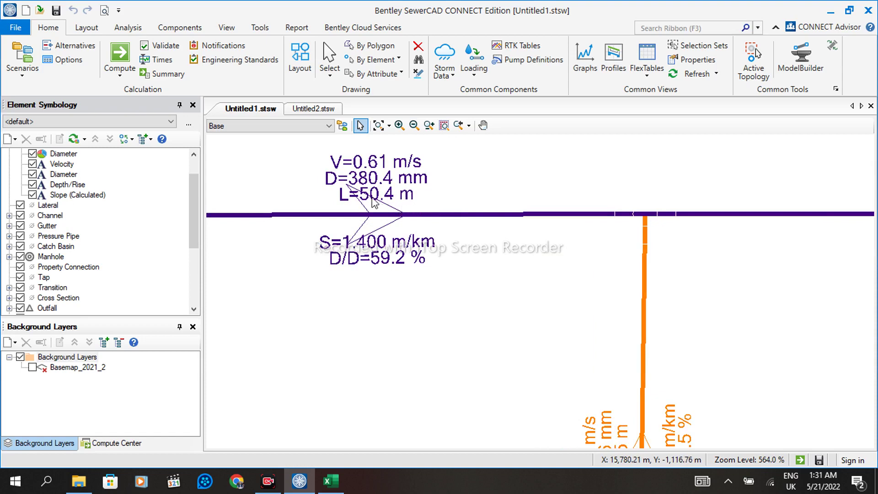
scroll(627, 337, down, 2)
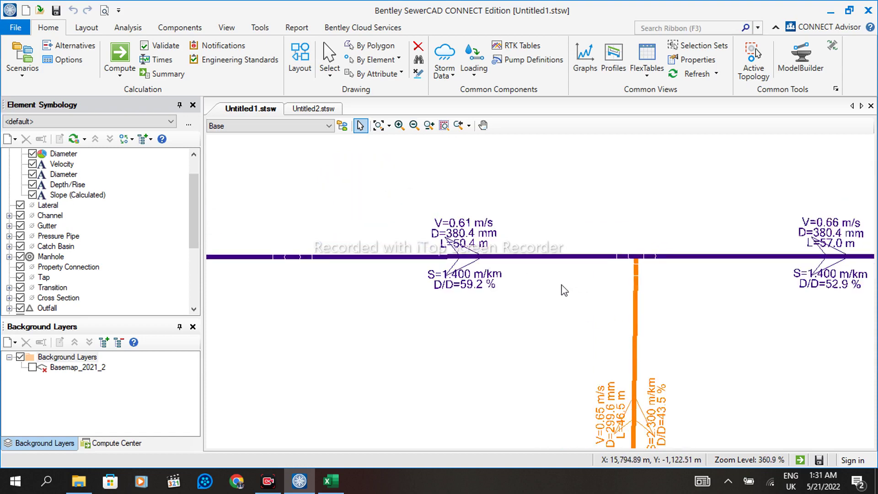
scroll(565, 280, down, 5)
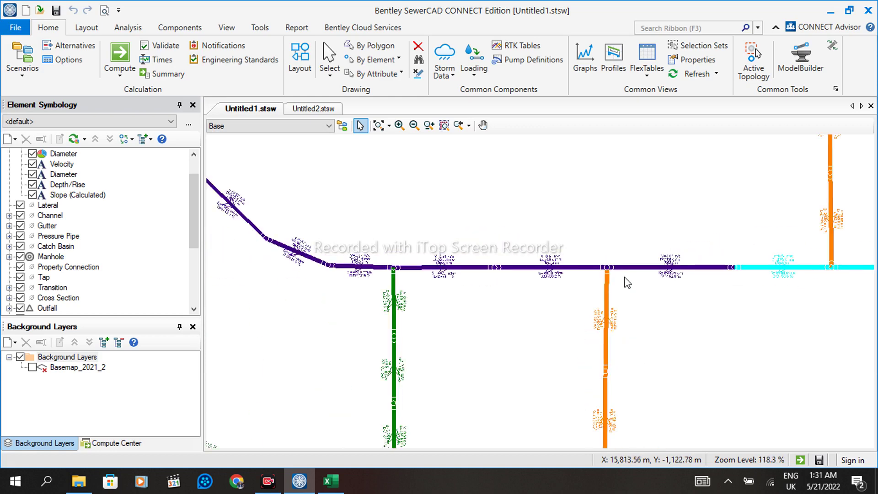
click(280, 487)
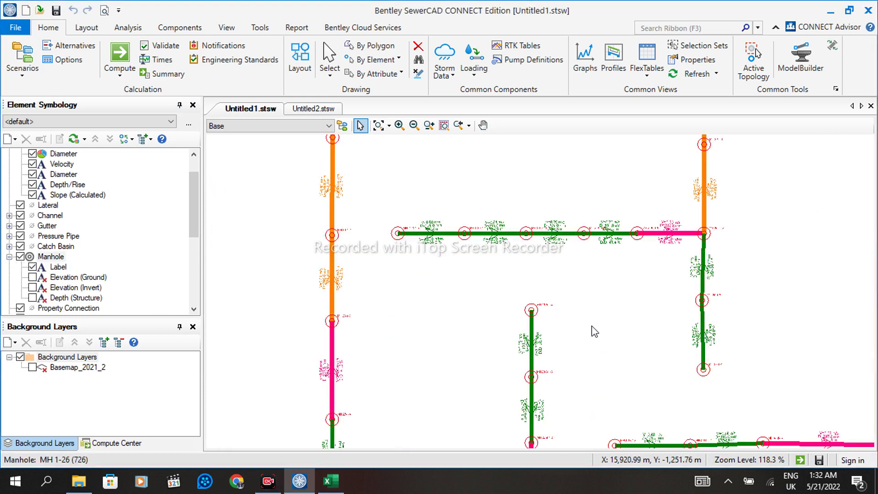
scroll(515, 206, up, 1)
scroll(466, 224, up, 2)
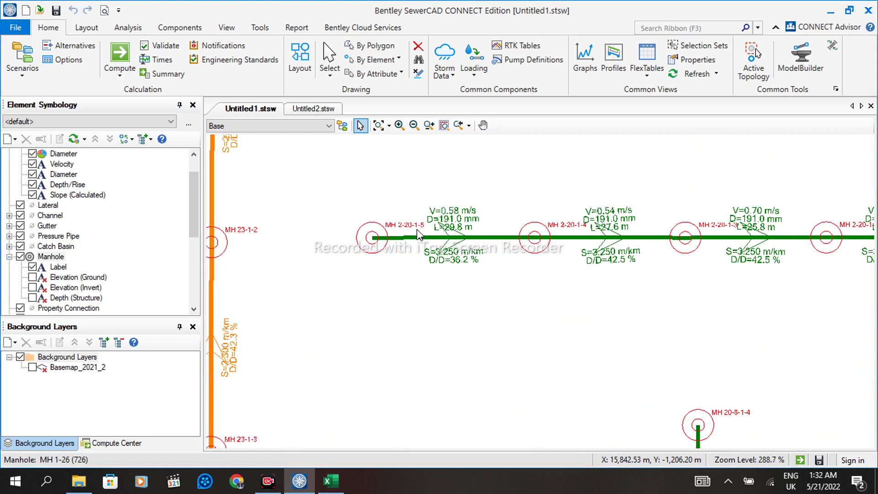
scroll(466, 224, up, 2)
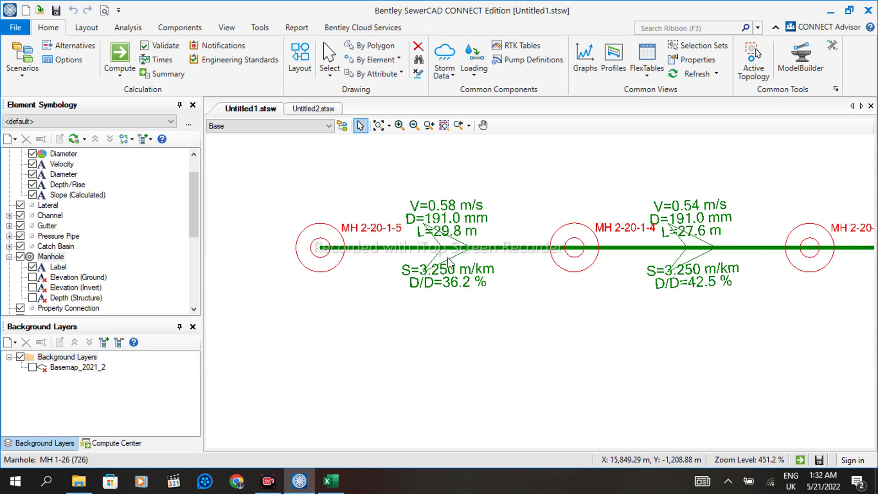
scroll(449, 264, down, 2)
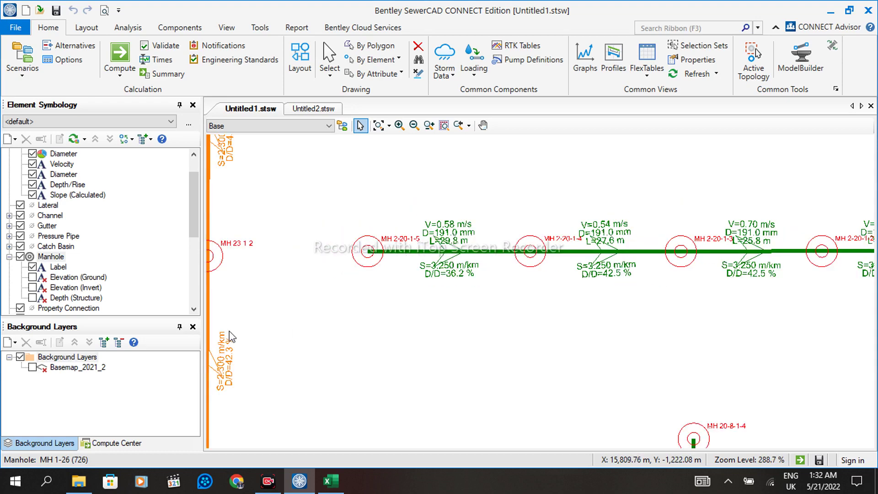
click(33, 367)
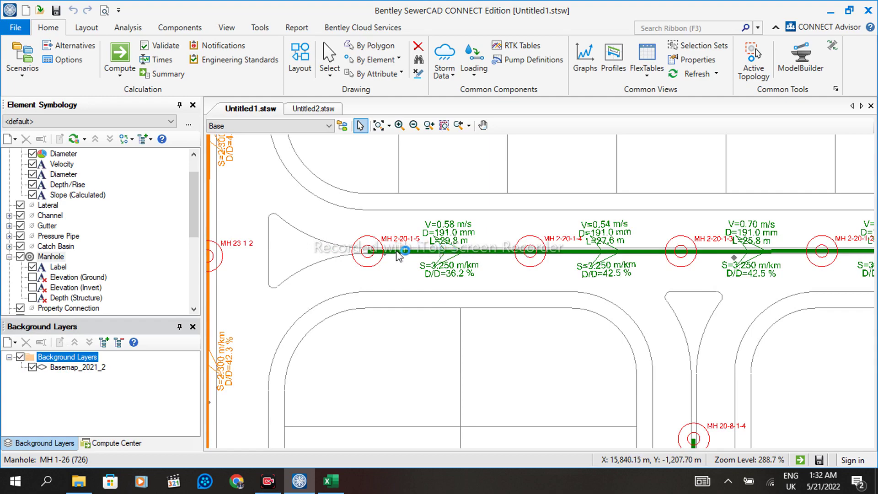
scroll(397, 247, down, 5)
scroll(383, 245, down, 3)
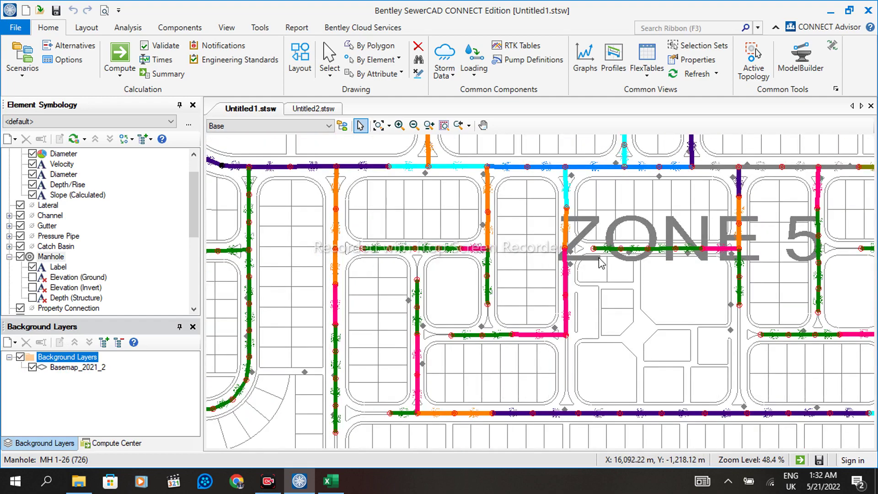
scroll(606, 263, up, 2)
scroll(658, 231, up, 3)
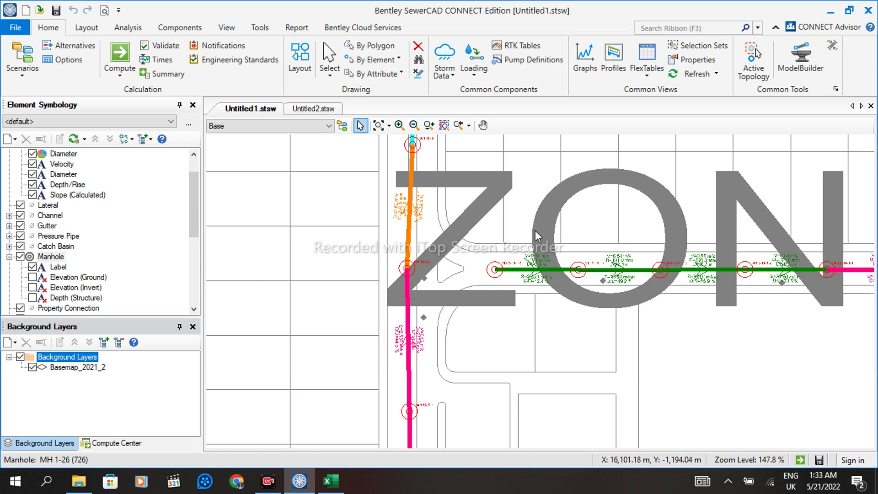
scroll(552, 249, up, 2)
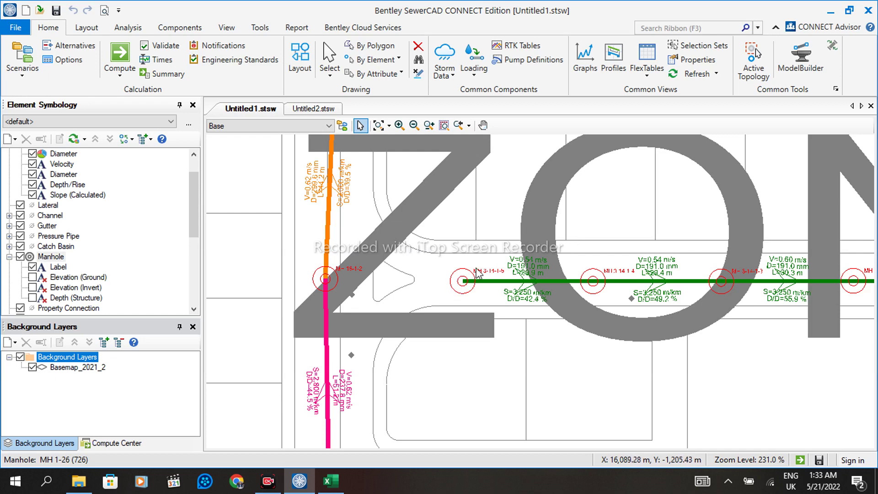
drag(522, 236, 502, 253)
scroll(501, 253, down, 3)
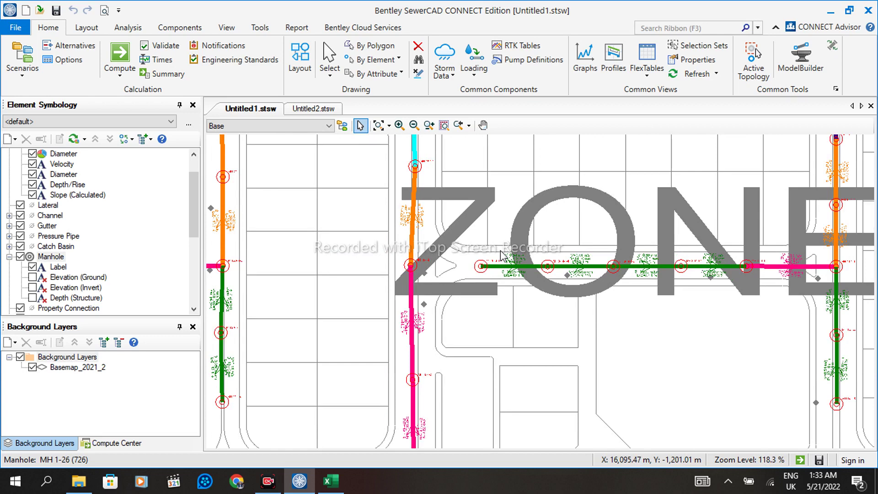
scroll(503, 256, down, 4)
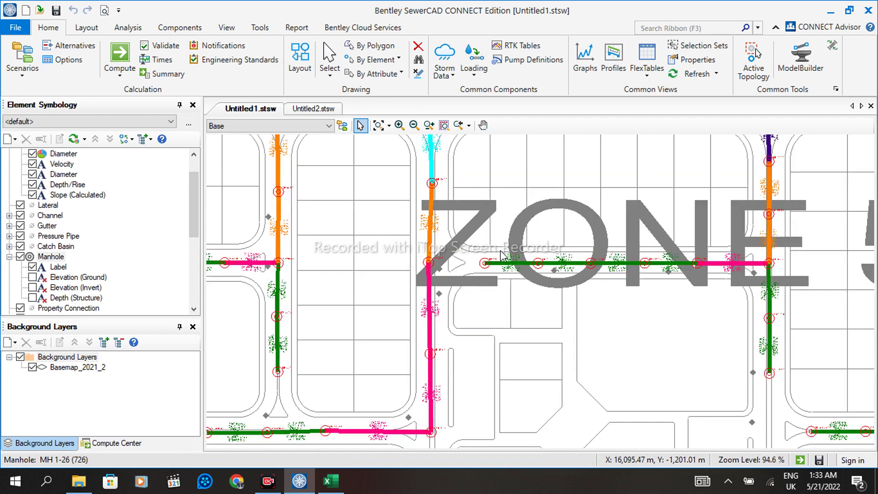
scroll(715, 165, up, 1)
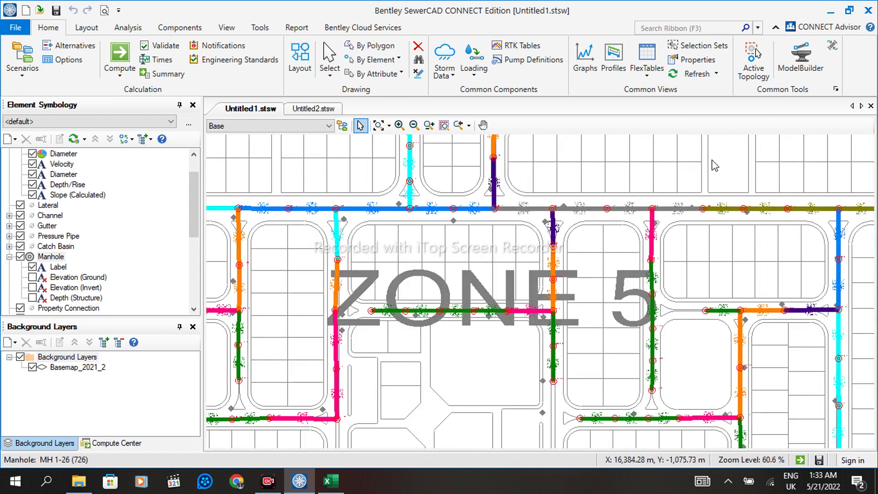
scroll(714, 170, up, 2)
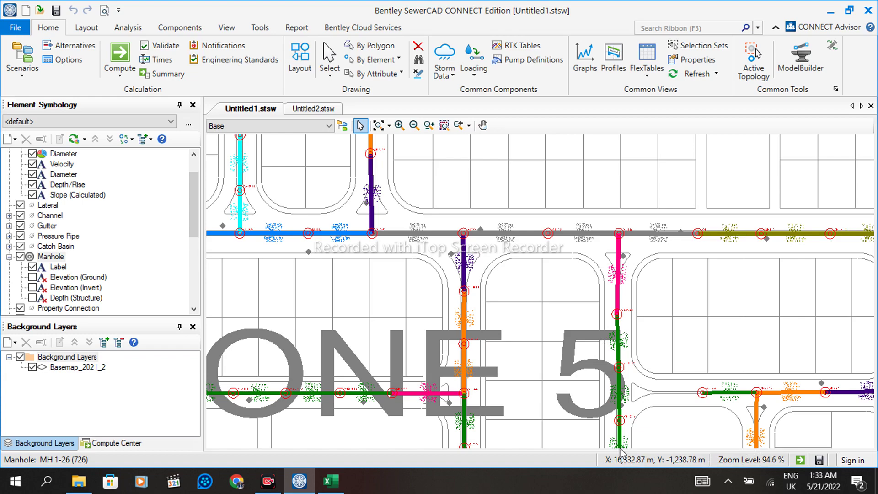
scroll(585, 390, down, 4)
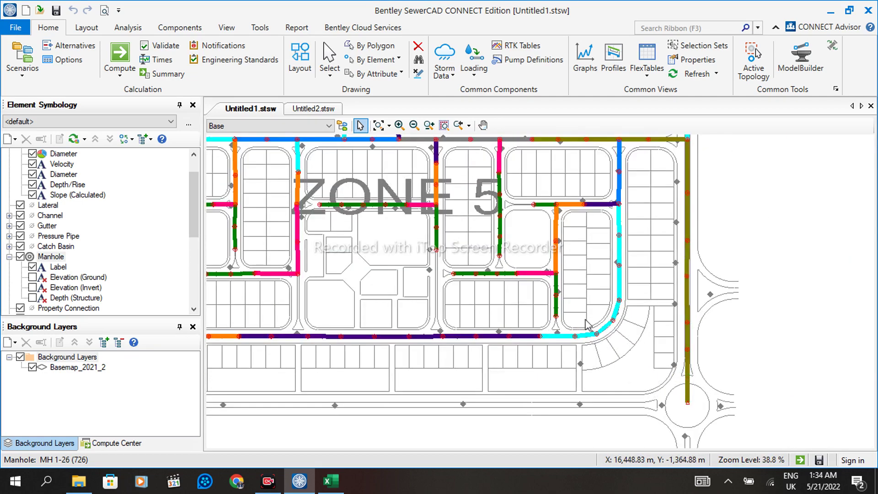
scroll(641, 315, up, 4)
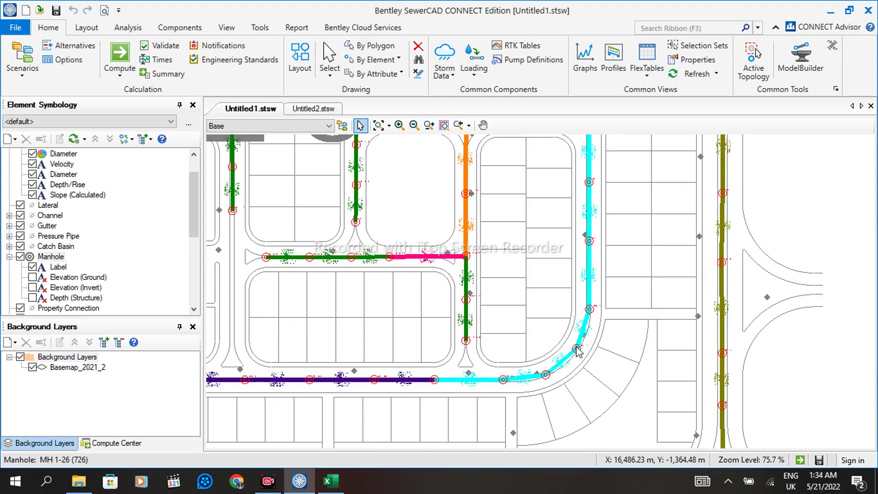
scroll(578, 352, down, 2)
scroll(434, 276, up, 3)
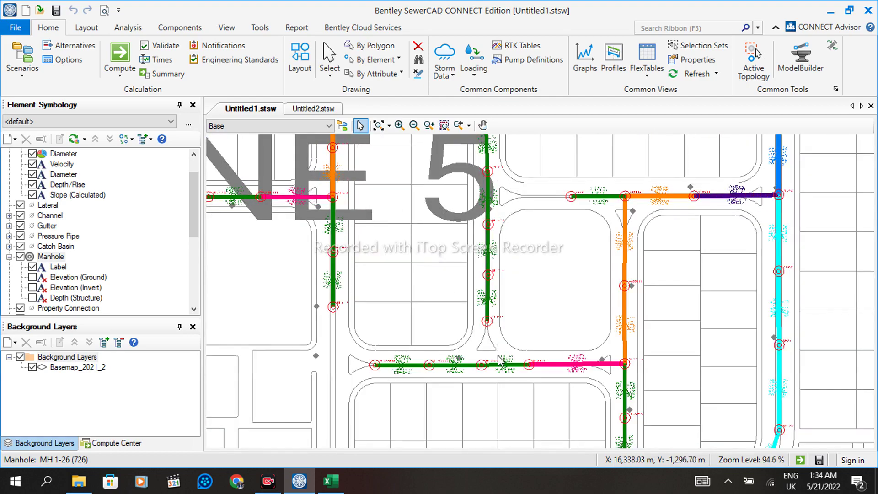
scroll(506, 383, down, 1)
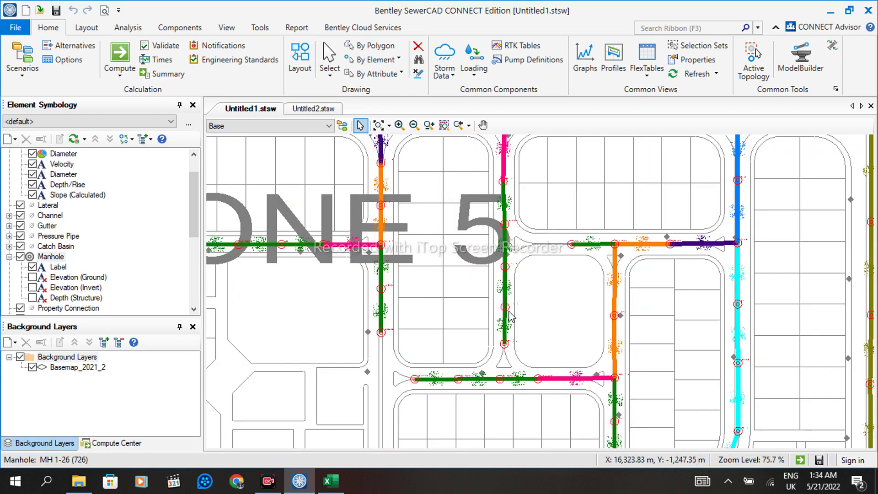
scroll(502, 311, down, 3)
scroll(555, 298, up, 2)
scroll(664, 286, down, 5)
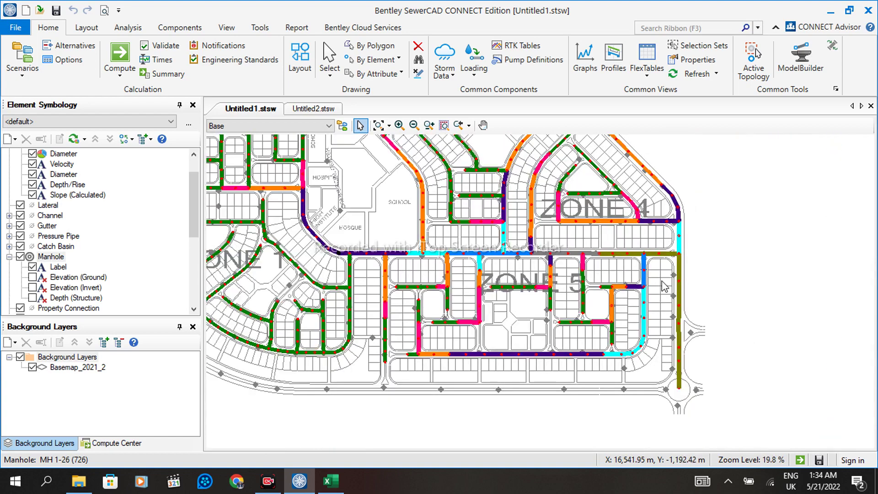
scroll(365, 317, up, 5)
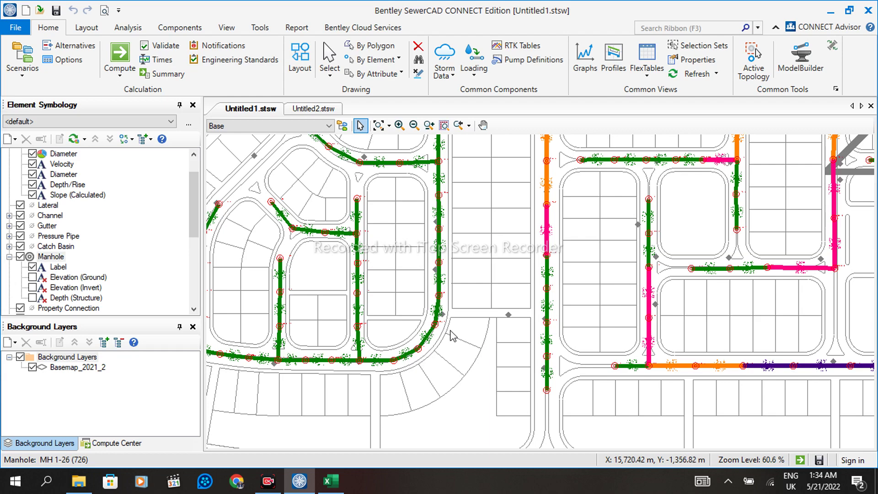
scroll(453, 326, down, 2)
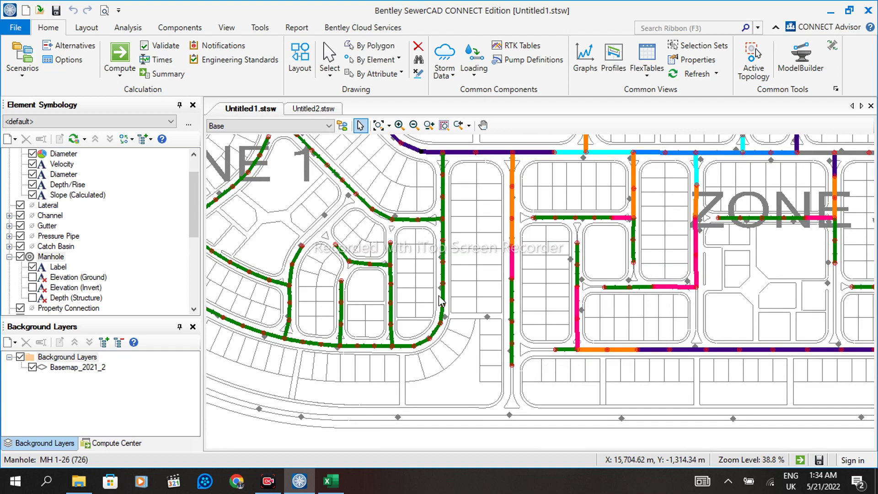
scroll(428, 303, down, 1)
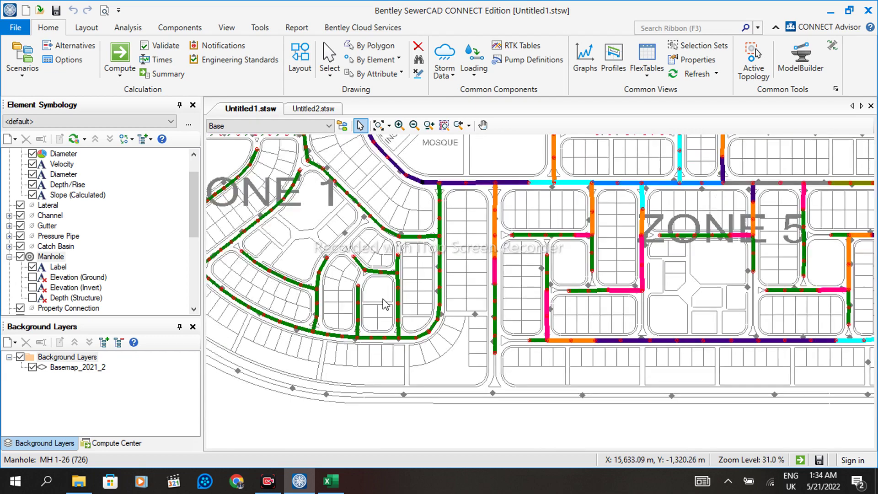
scroll(404, 308, down, 2)
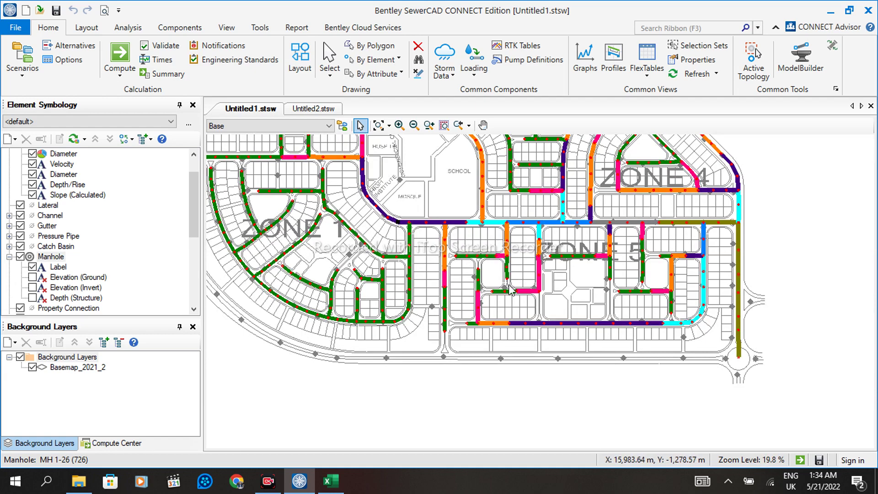
scroll(472, 330, up, 6)
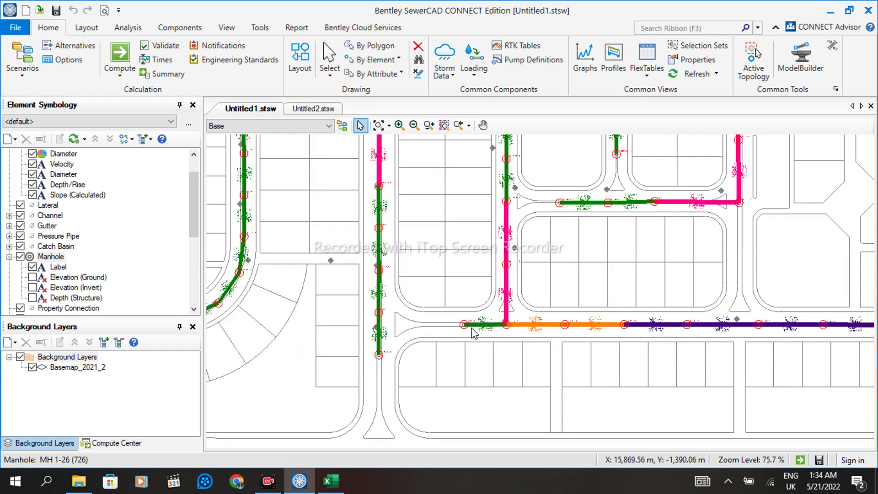
click(465, 324)
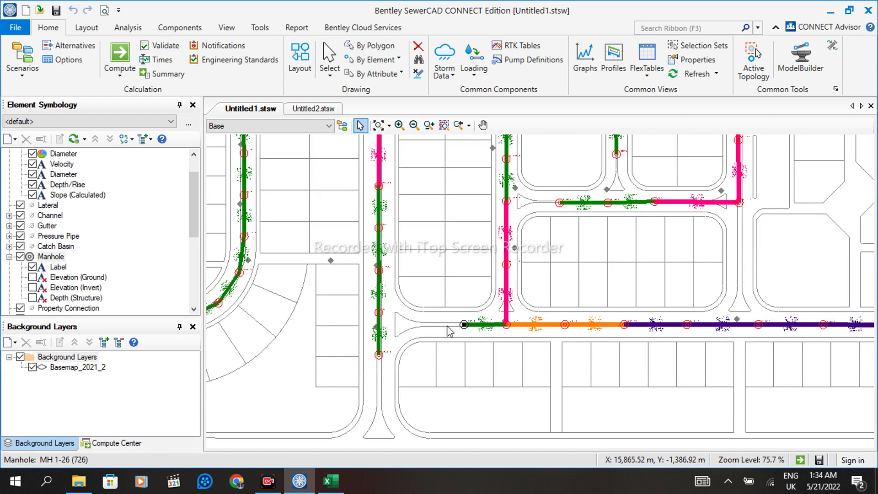
click(382, 312)
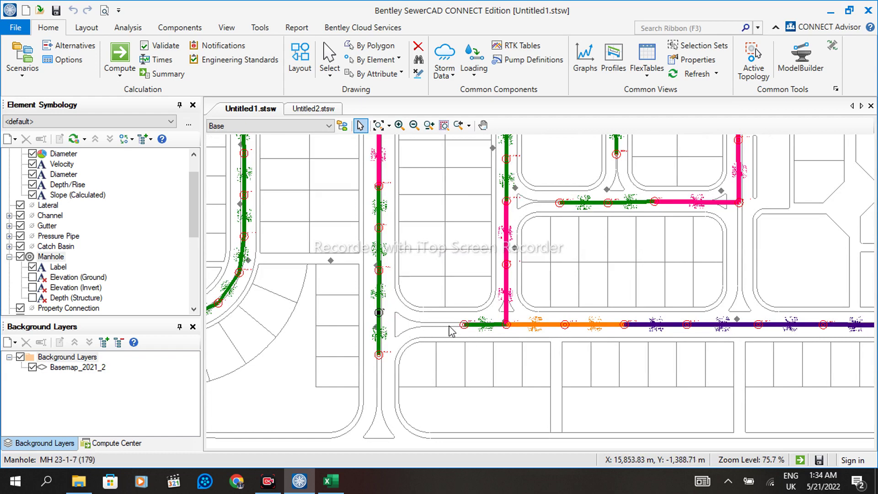
click(465, 324)
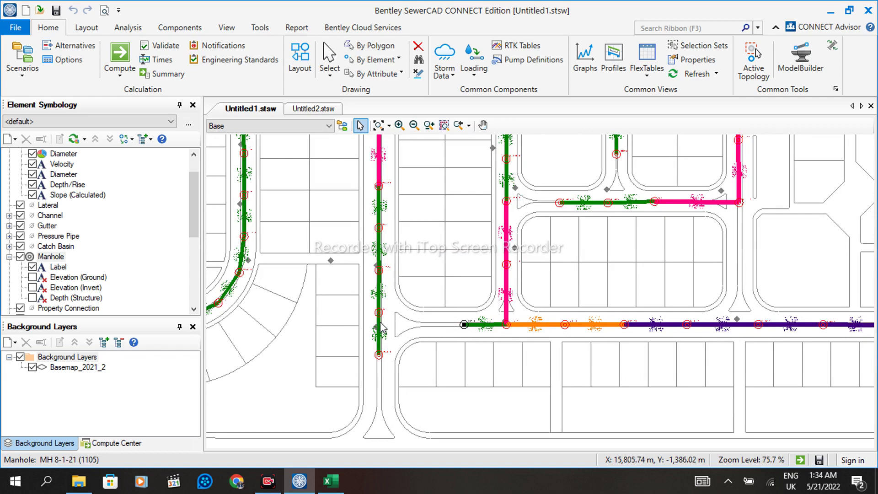
scroll(379, 323, down, 3)
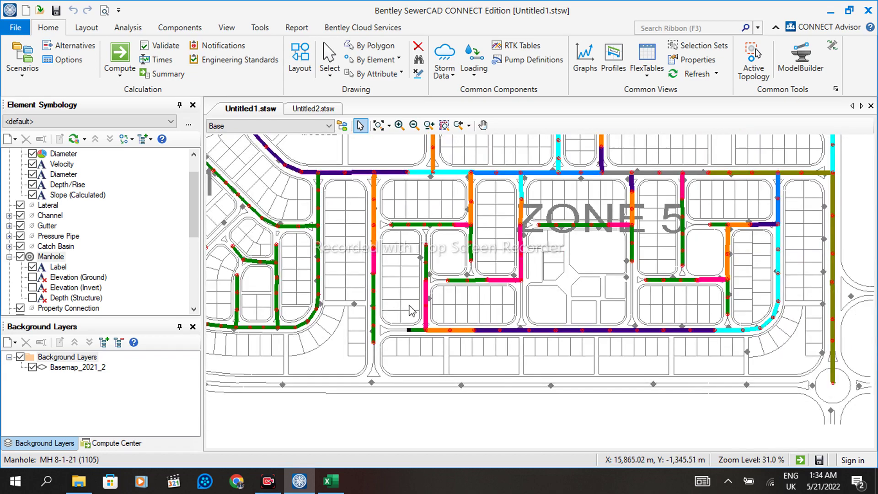
scroll(411, 316, up, 2)
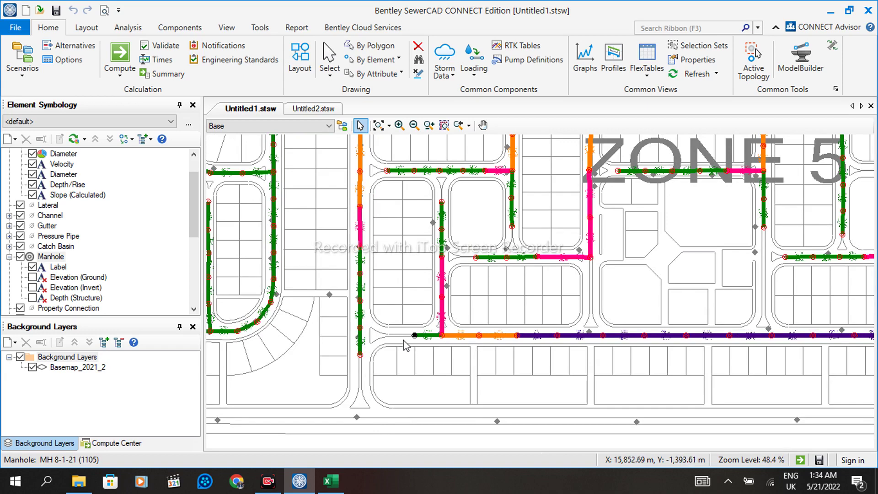
scroll(362, 340, down, 3)
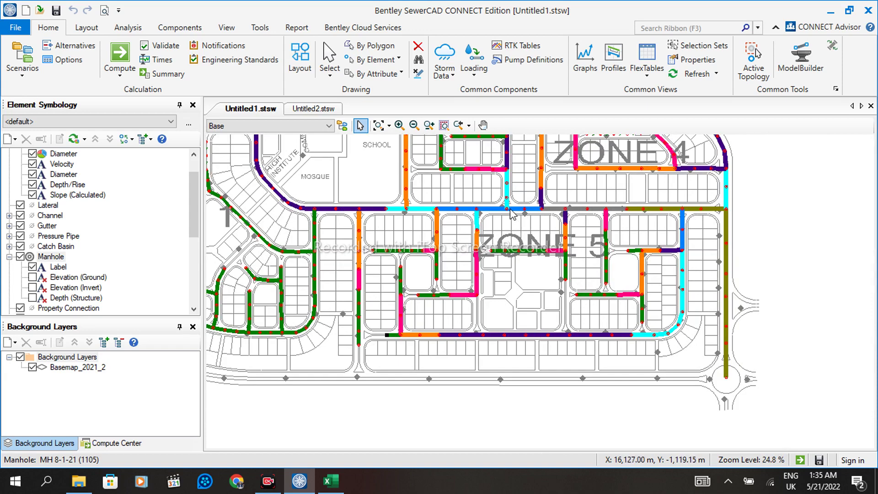
scroll(514, 214, up, 4)
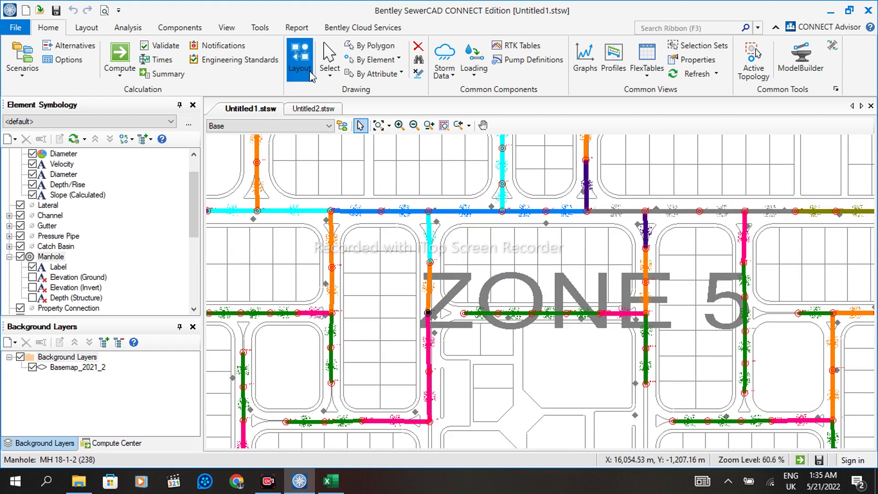
click(299, 57)
click(464, 313)
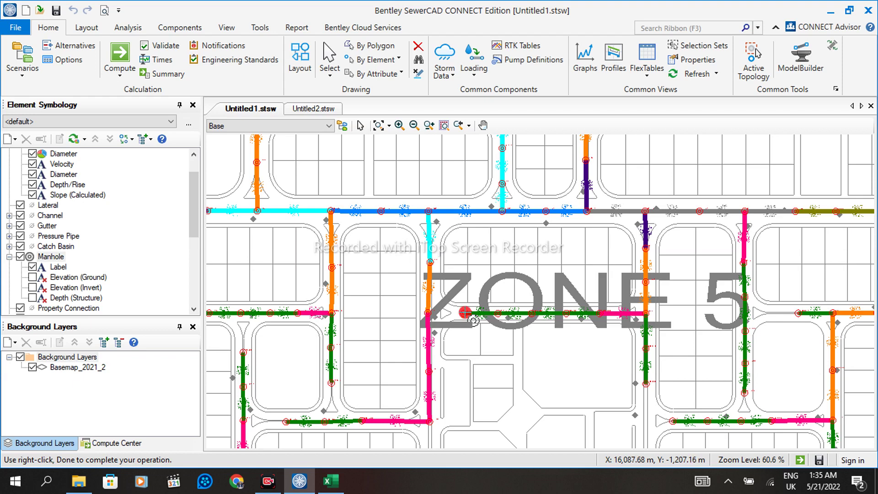
click(428, 313)
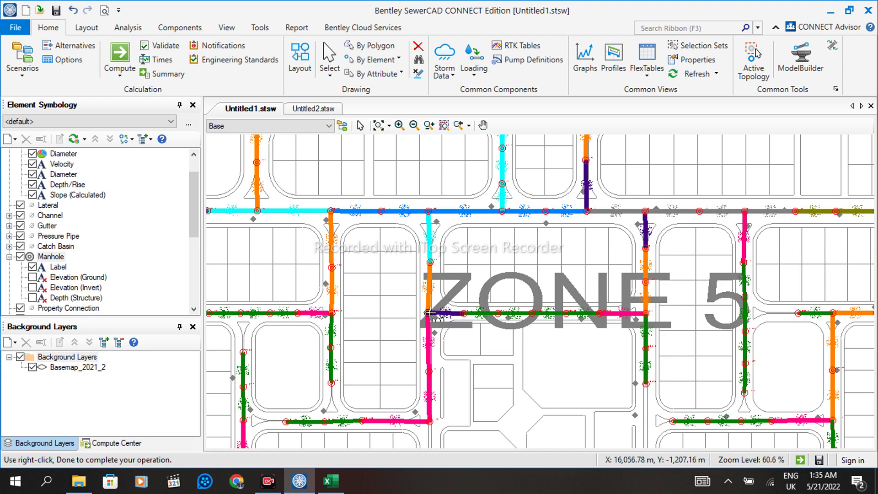
key(Escape)
scroll(447, 323, up, 1)
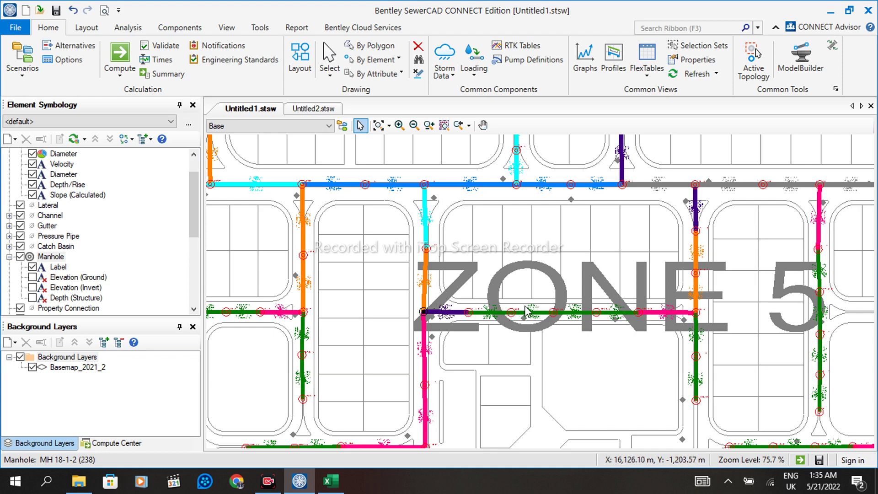
click(420, 306)
click(74, 13)
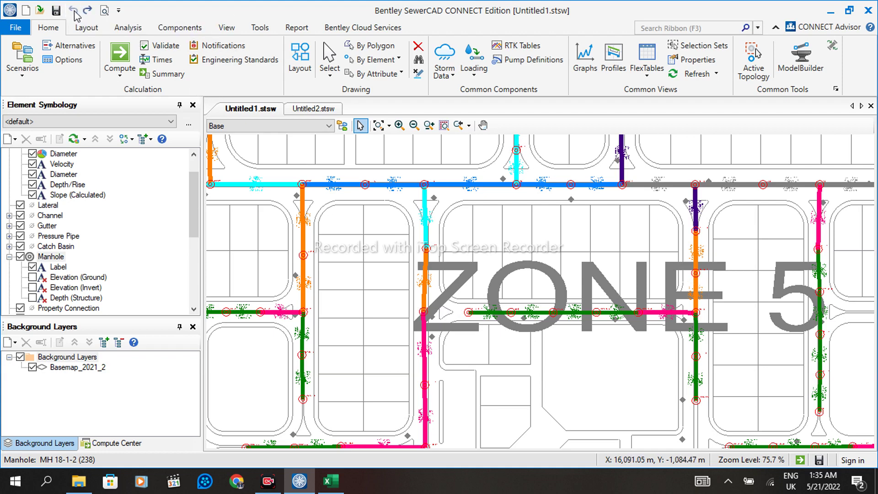
scroll(633, 388, down, 3)
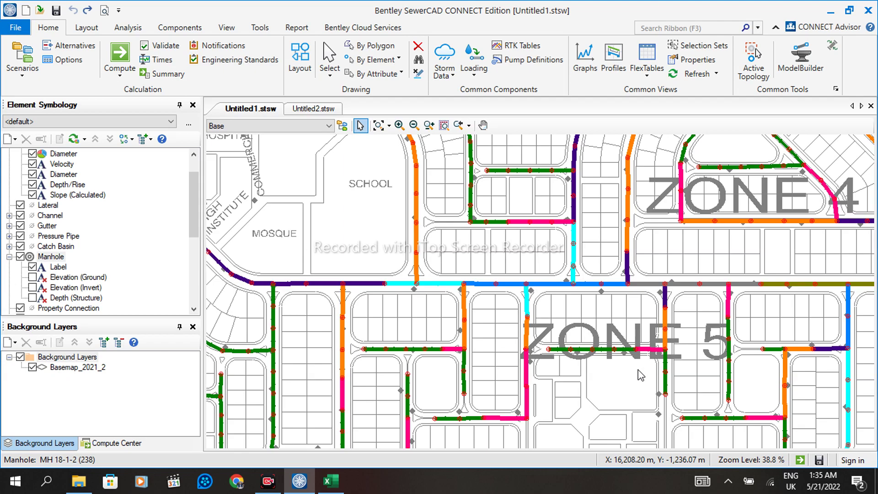
scroll(638, 369, down, 2)
scroll(555, 371, up, 1)
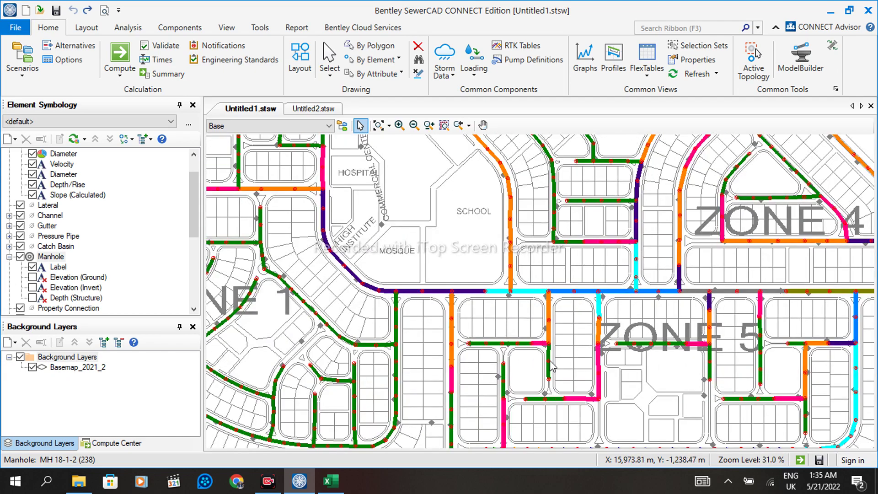
scroll(555, 372, down, 1)
scroll(508, 298, up, 2)
click(501, 299)
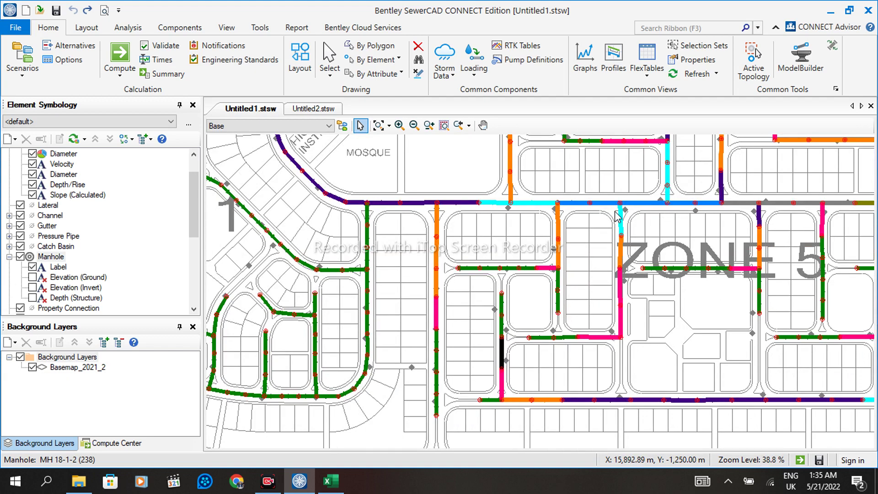
scroll(595, 338, down, 5)
scroll(488, 329, up, 3)
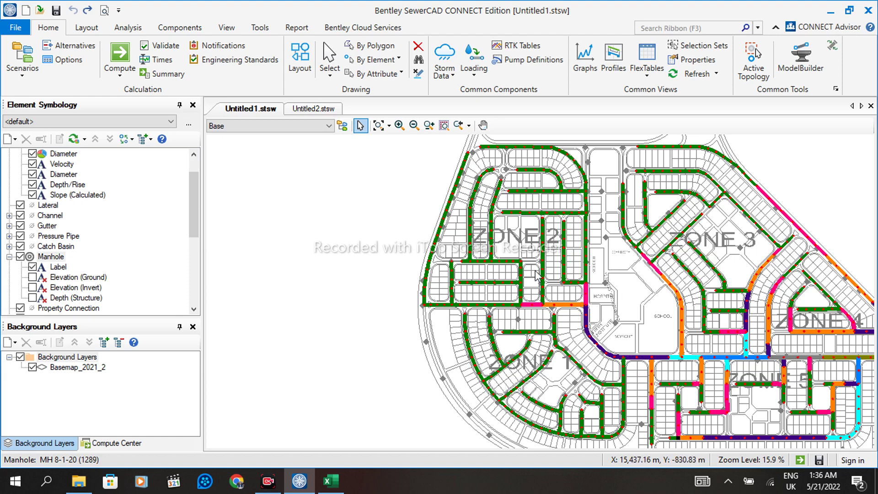
scroll(384, 244, down, 2)
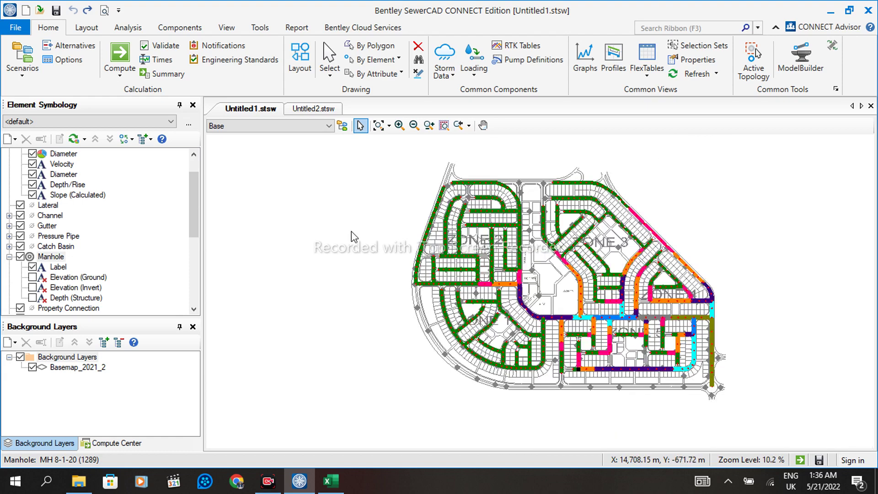
scroll(696, 286, up, 2)
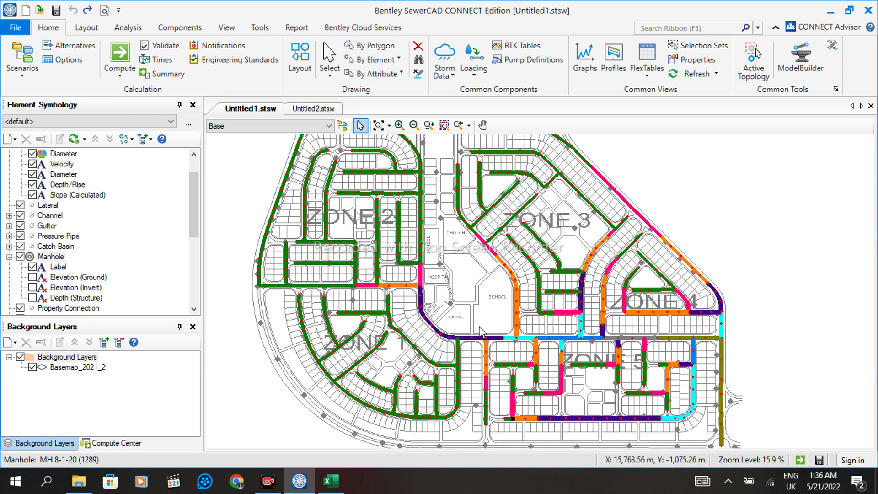
scroll(569, 341, up, 2)
scroll(535, 275, up, 4)
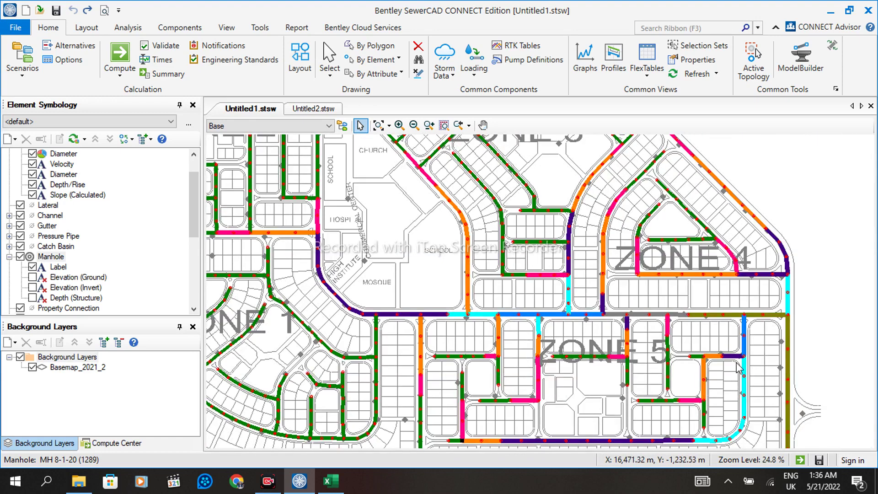
click(681, 300)
click(570, 302)
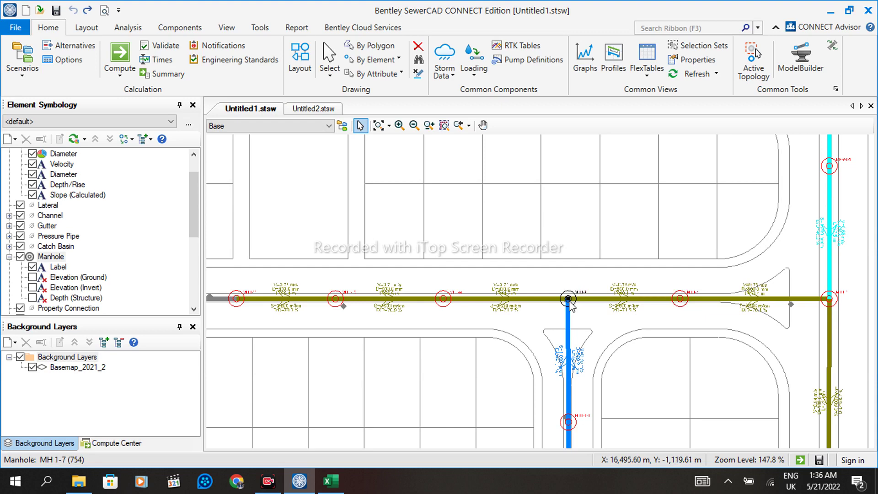
scroll(589, 260, down, 1)
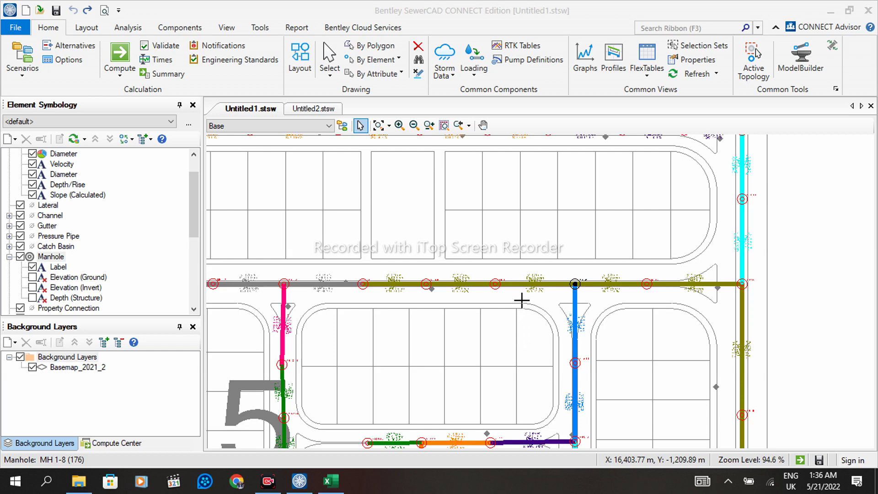
click(508, 305)
scroll(697, 407, up, 2)
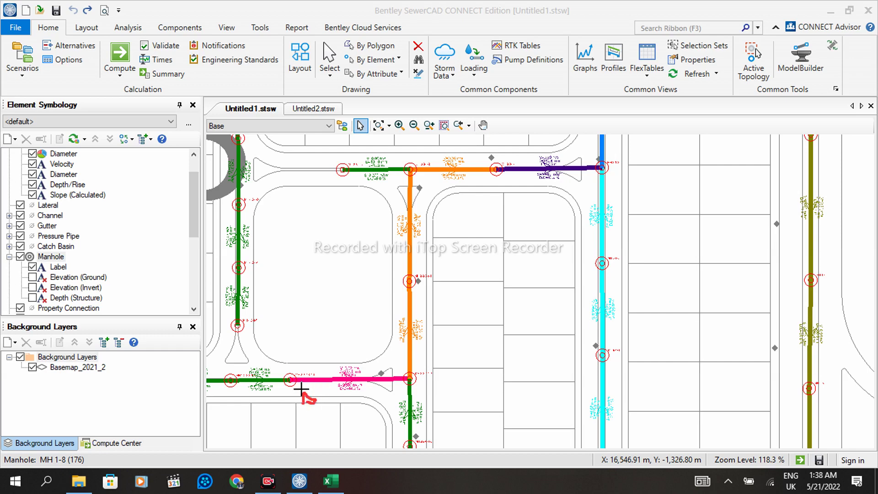
click(289, 379)
mouse_move(577, 254)
mouse_down()
mouse_move(586, 278)
mouse_move(578, 278)
mouse_move(577, 256)
mouse_move(575, 284)
mouse_move(602, 265)
mouse_move(584, 275)
mouse_up()
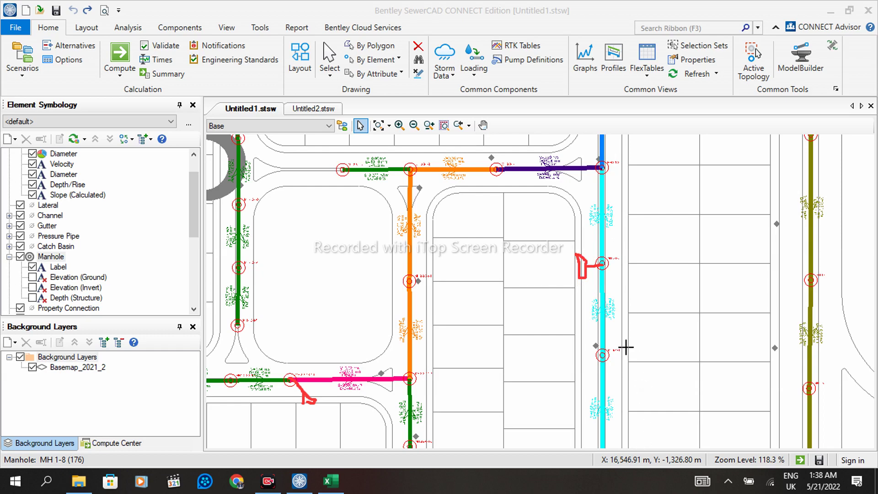
click(678, 459)
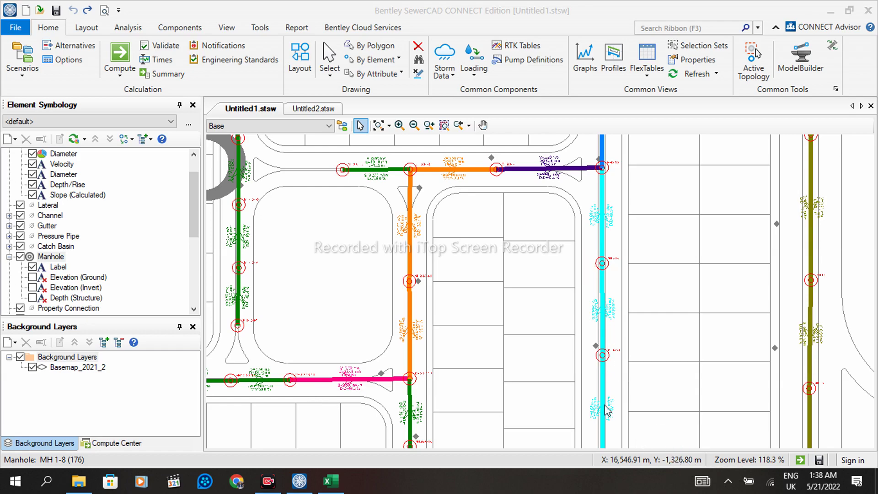
scroll(531, 367, down, 5)
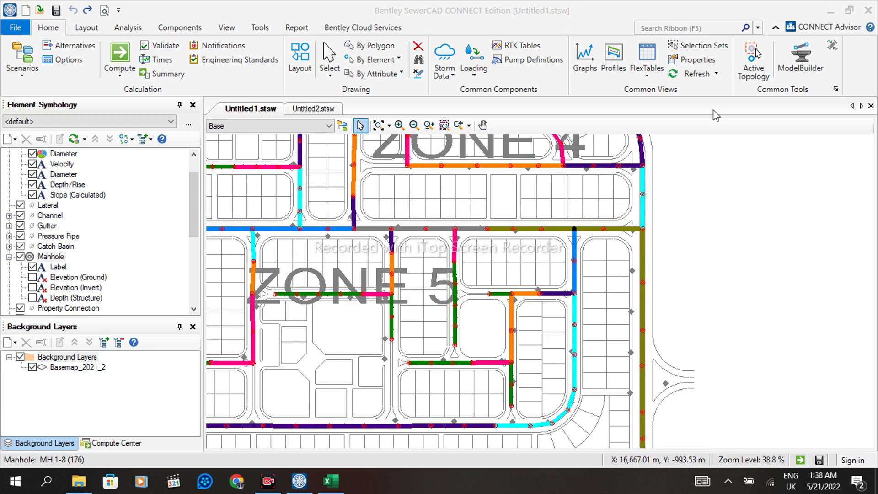
scroll(488, 257, down, 5)
scroll(403, 249, up, 5)
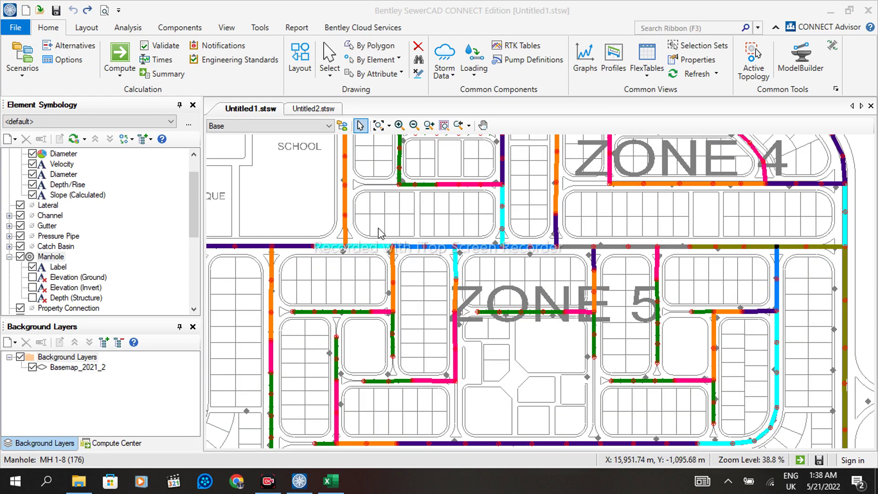
scroll(372, 240, down, 3)
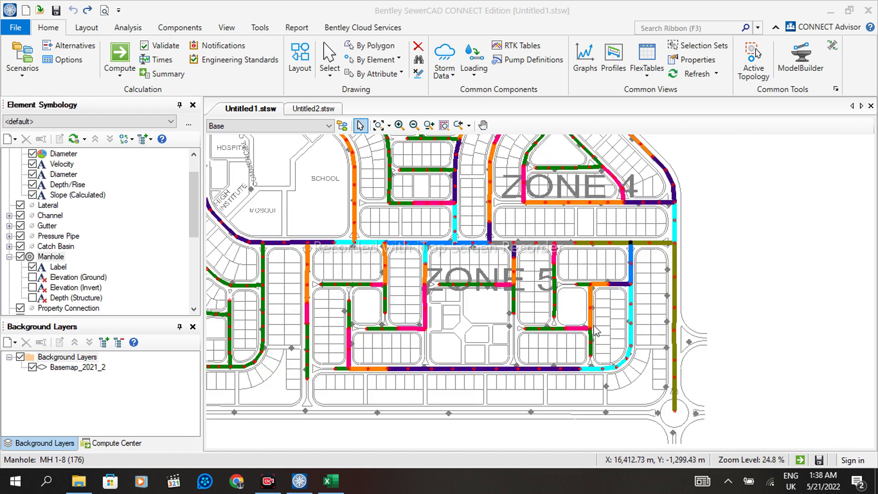
scroll(323, 387, up, 3)
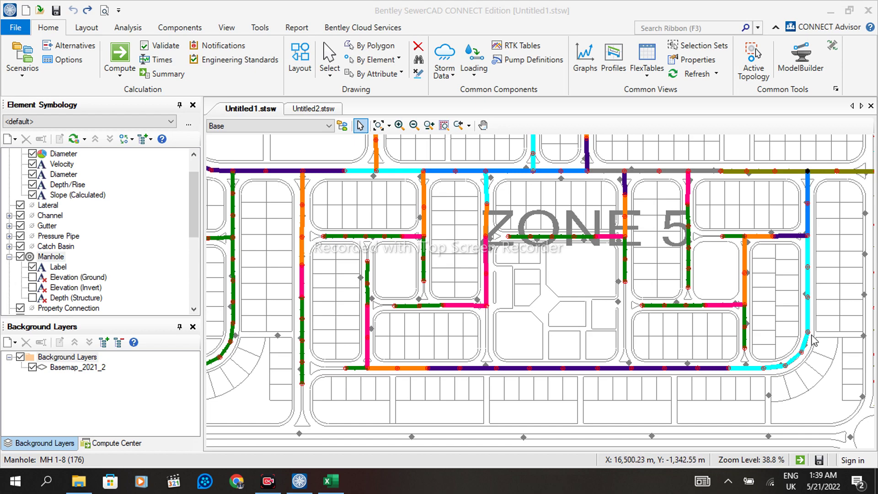
Zoom to the roundabout and select outfall O-2 where the green trunk sewer ends, then show the Tools ribbon
scroll(808, 346, up, 2)
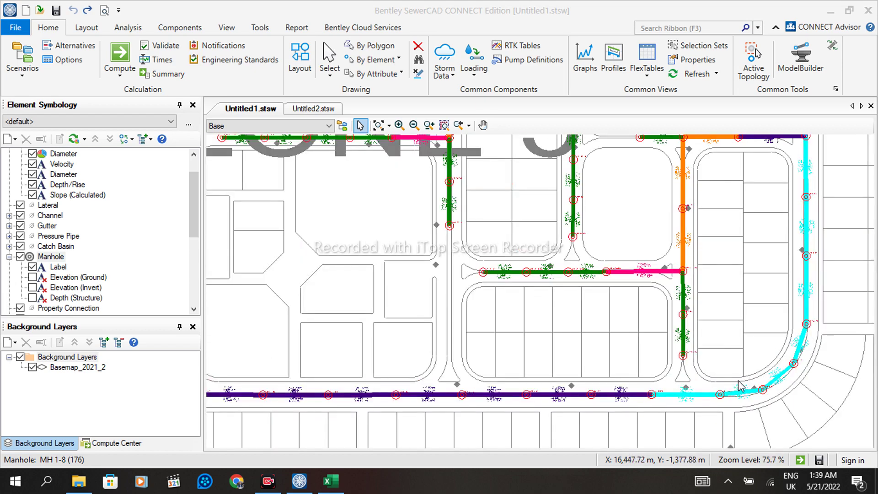
scroll(739, 382, down, 1)
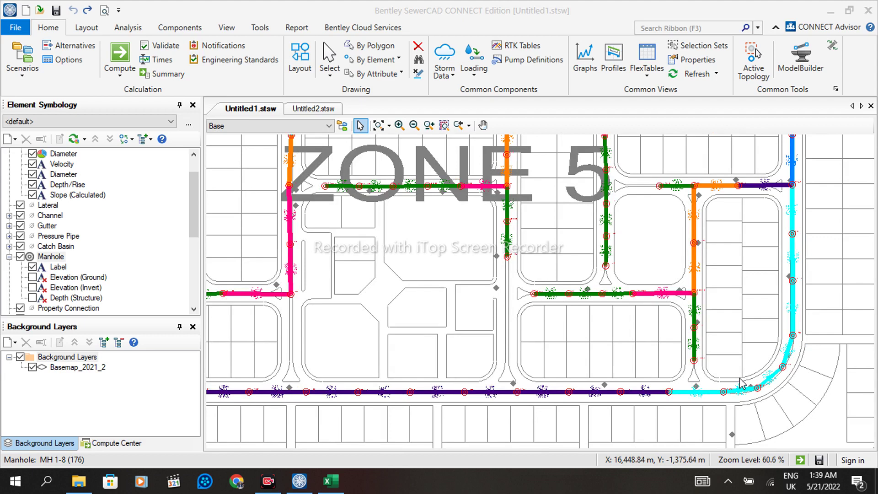
scroll(740, 377, down, 2)
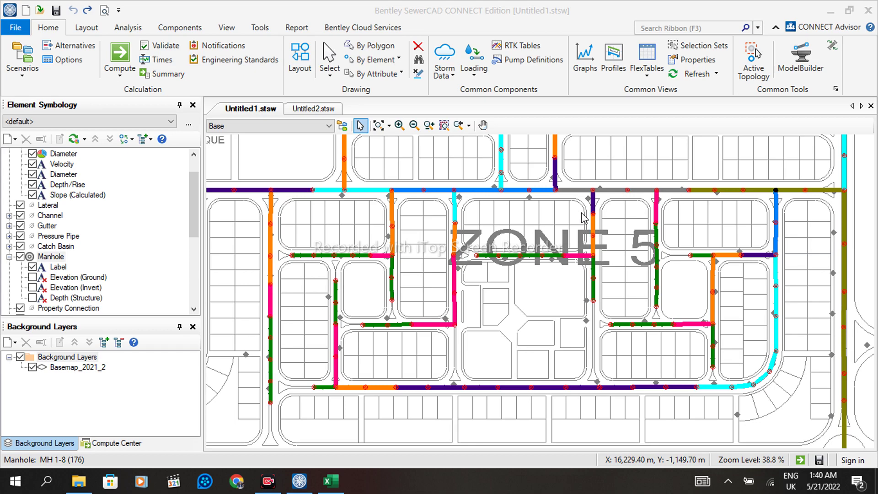
scroll(531, 216, down, 2)
scroll(745, 359, up, 1)
scroll(741, 372, up, 10)
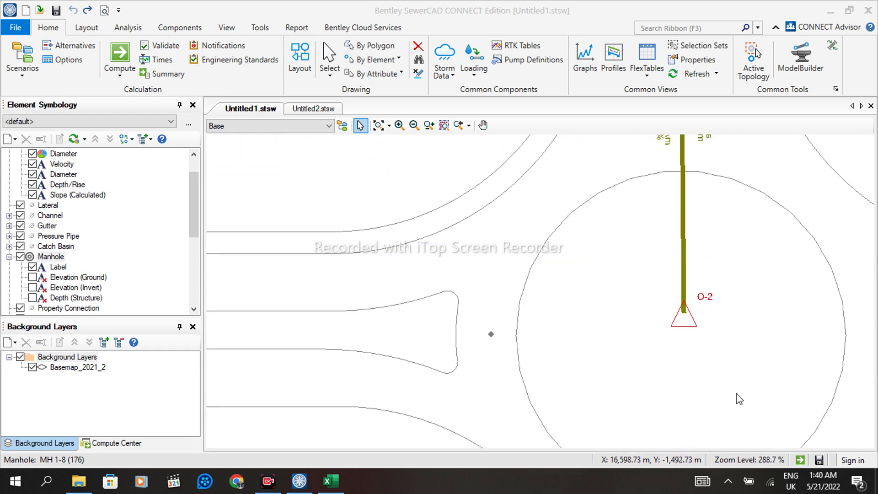
scroll(680, 324, up, 2)
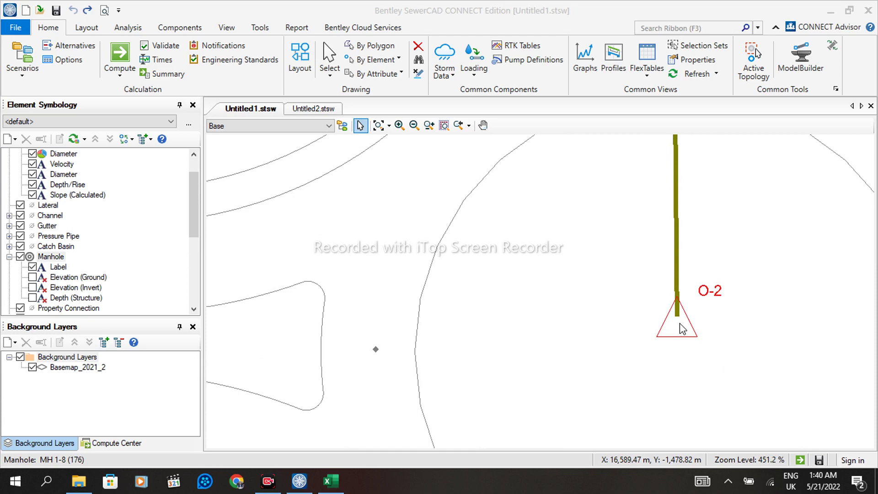
click(682, 328)
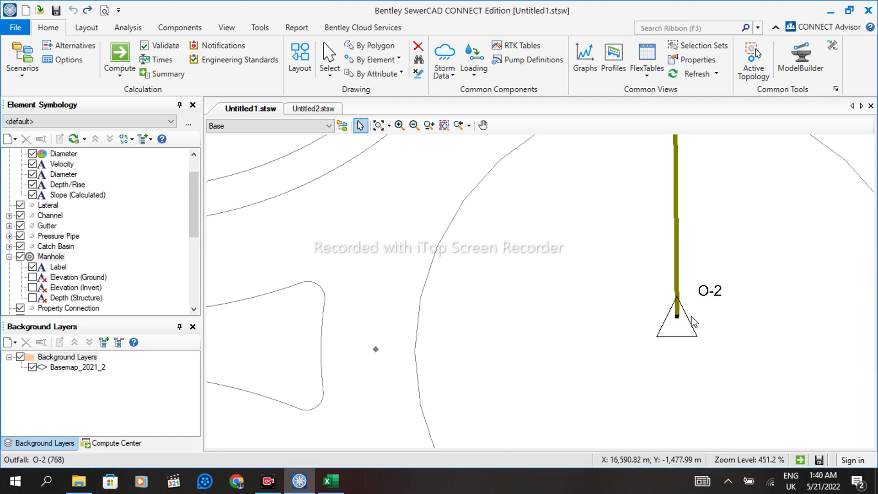
scroll(693, 323, down, 5)
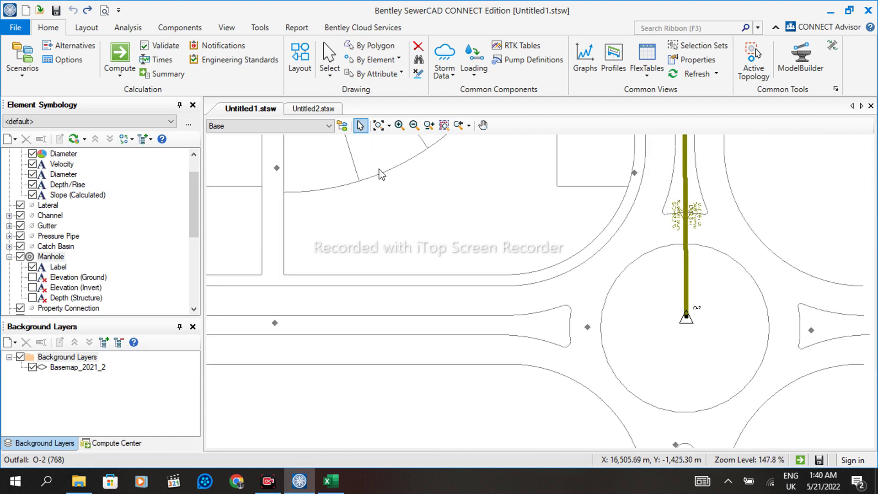
click(258, 31)
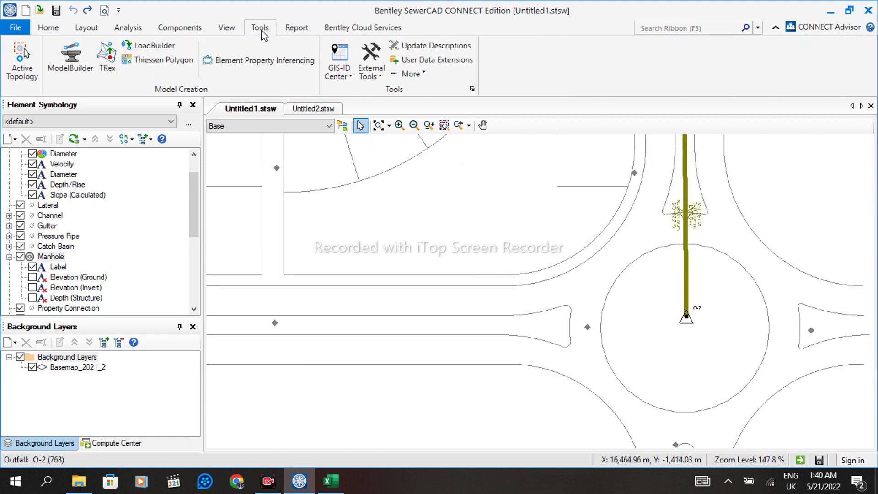
In the TRex Wizard, choose LandXML and select the Basemap_2021_2 surface file from the Surfaces folder
click(114, 70)
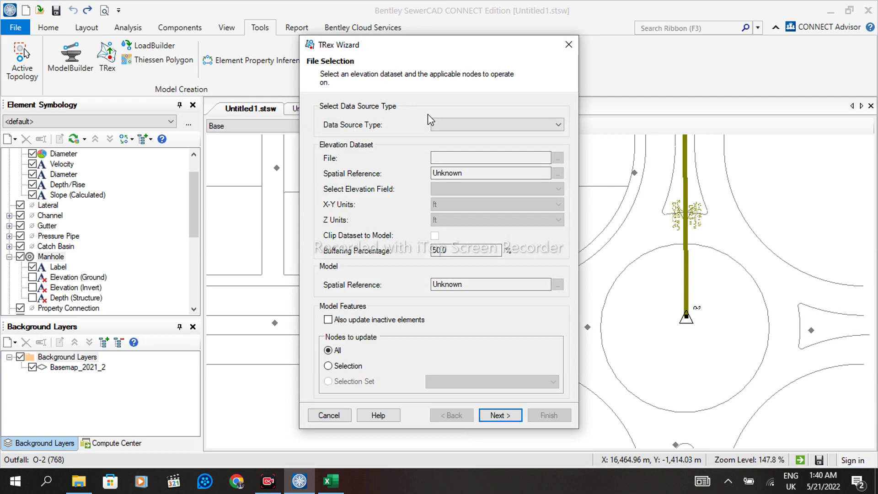
click(504, 124)
click(547, 127)
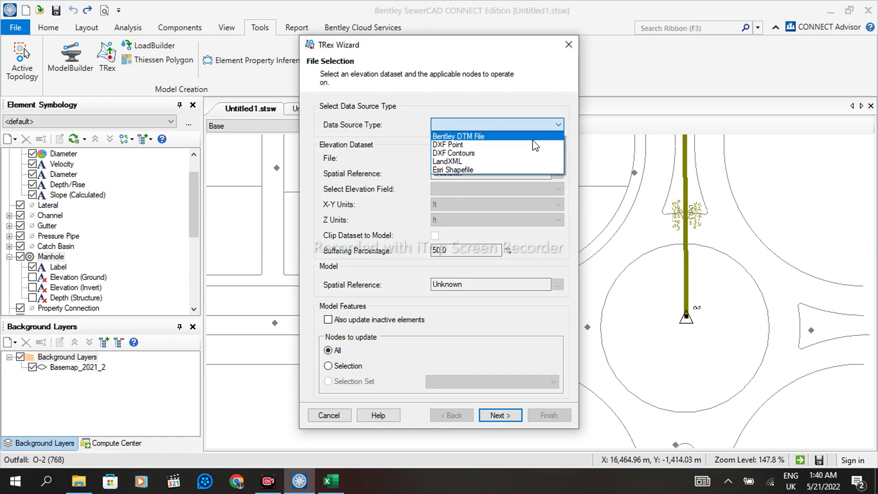
click(514, 157)
click(558, 158)
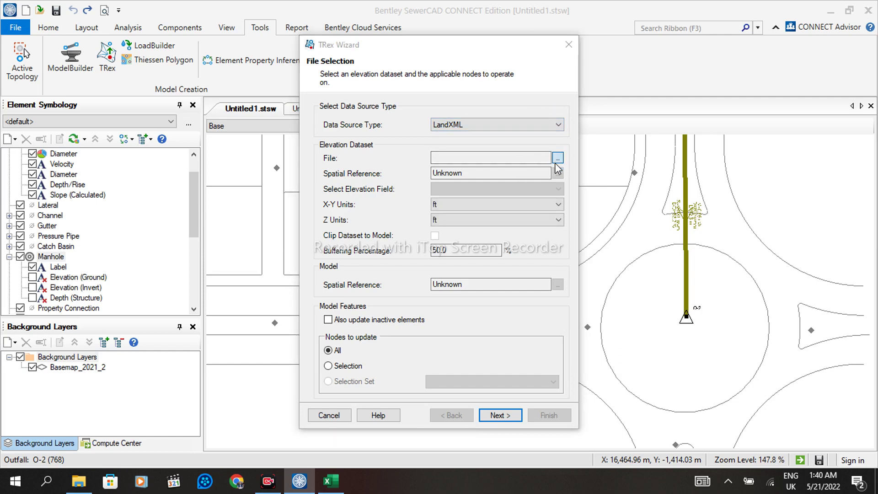
scroll(361, 205, down, 5)
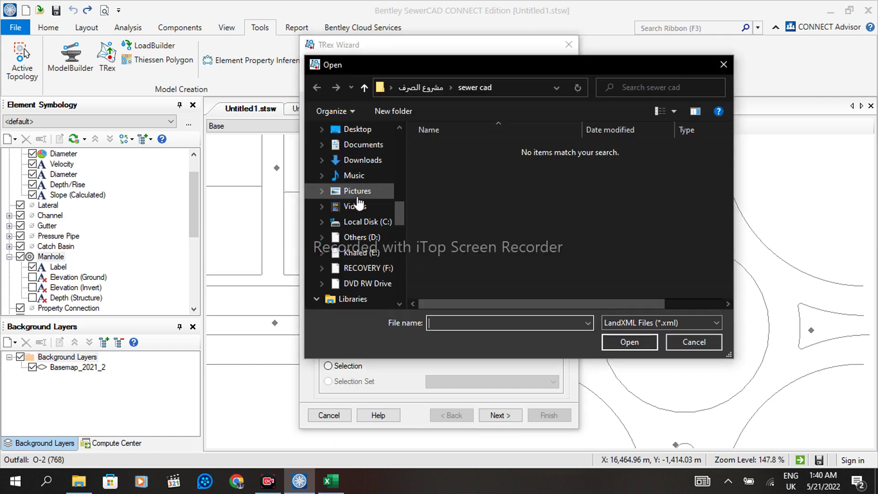
scroll(366, 215, down, 10)
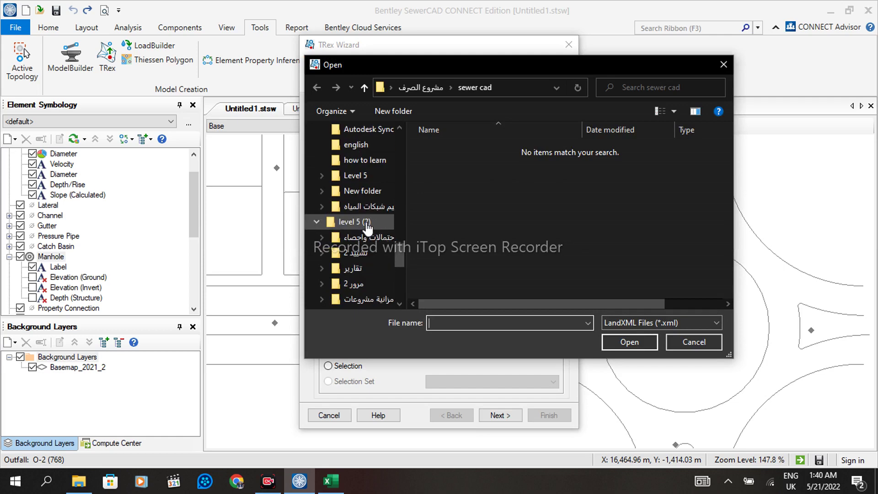
click(366, 222)
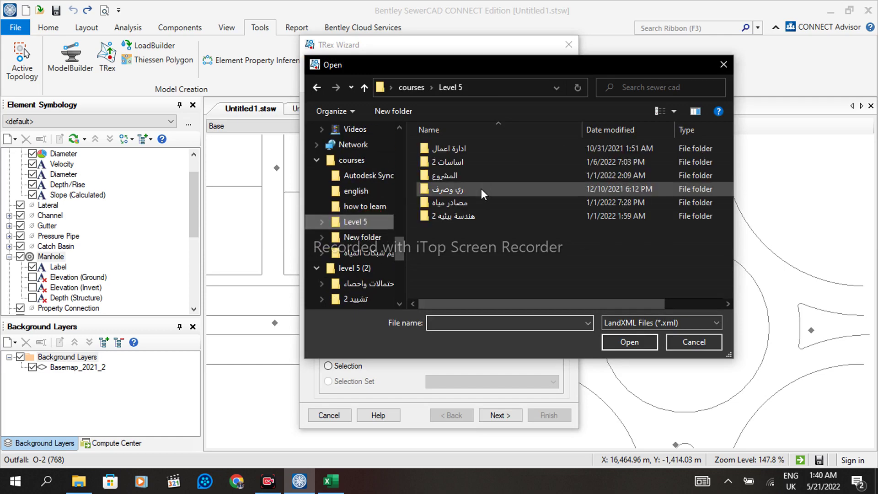
double_click(481, 178)
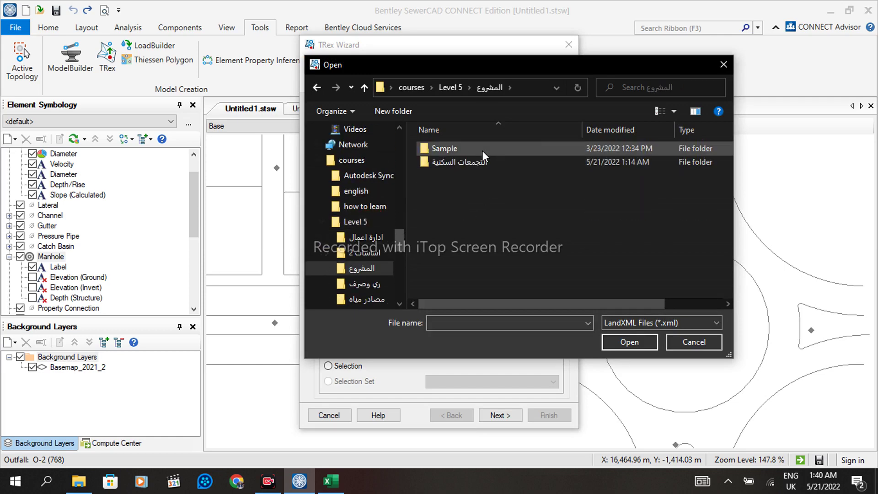
double_click(481, 160)
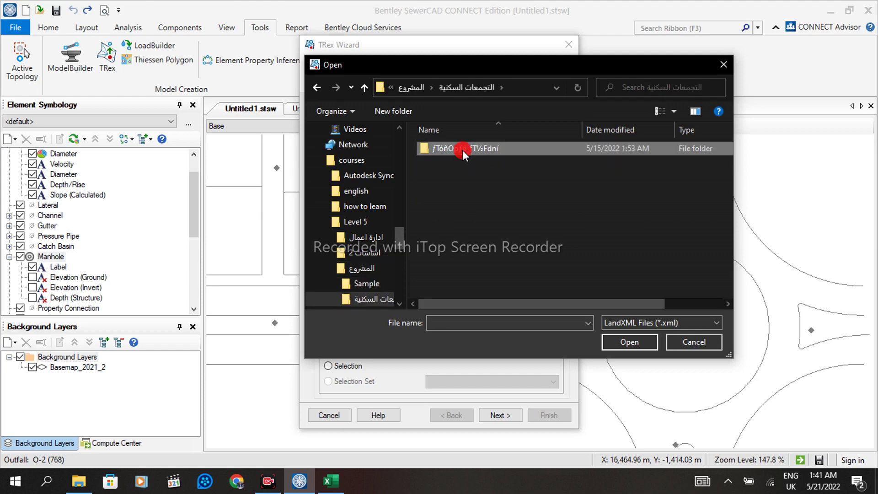
double_click(462, 150)
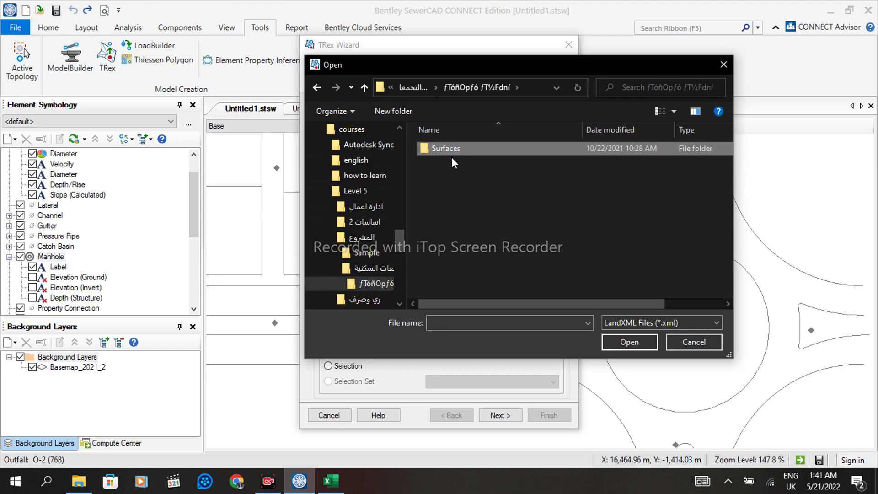
double_click(452, 152)
double_click(447, 163)
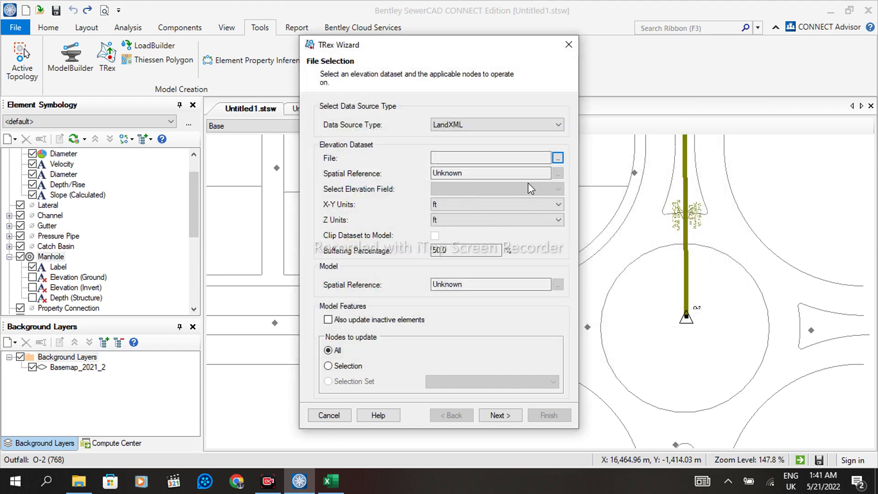
Set X-Y and Z units to m and finish, saving manhole elevations to Physical Alternative - 8
click(526, 202)
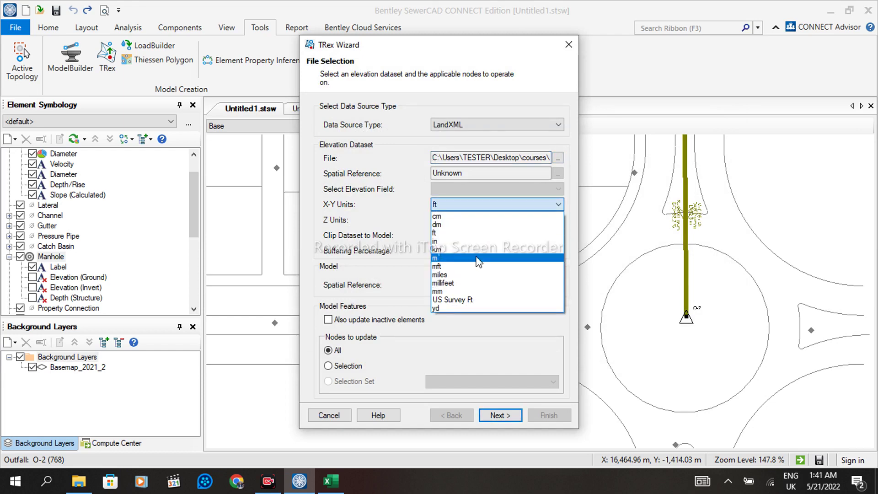
click(477, 259)
click(498, 221)
click(460, 273)
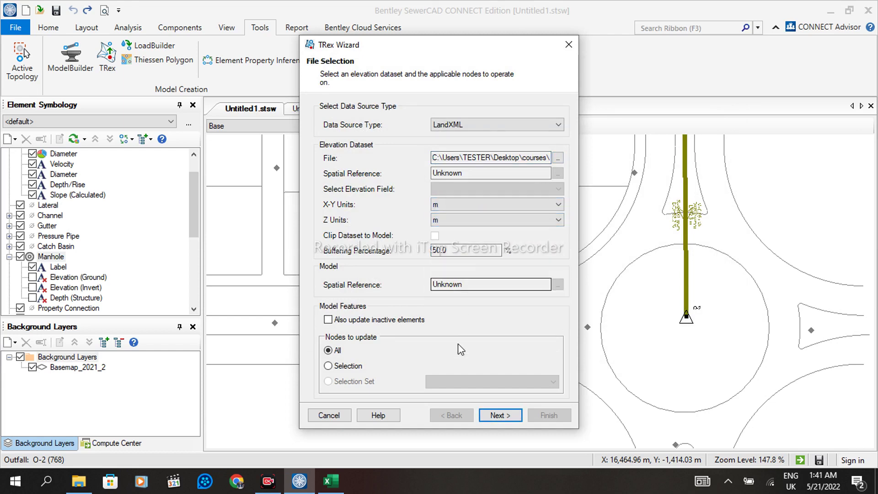
click(506, 416)
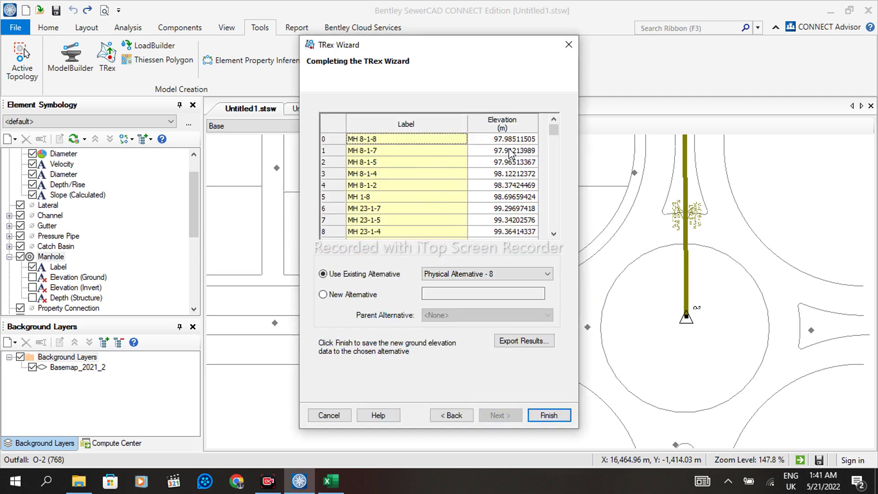
click(549, 415)
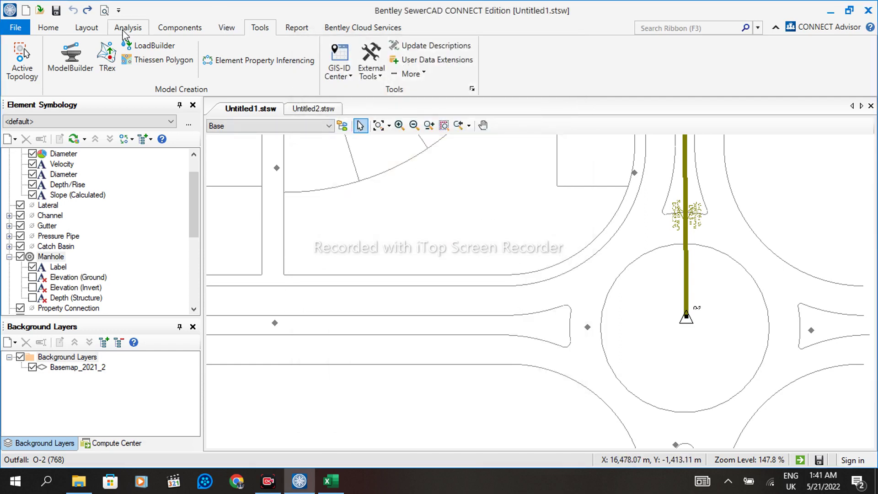
click(48, 27)
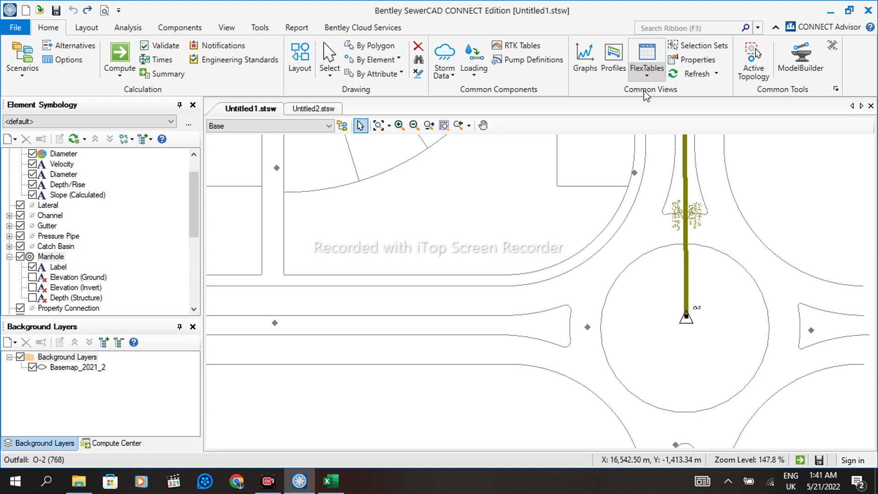
Open the Conduit FlexTable and add the Elevation Ground (Start) column
click(649, 74)
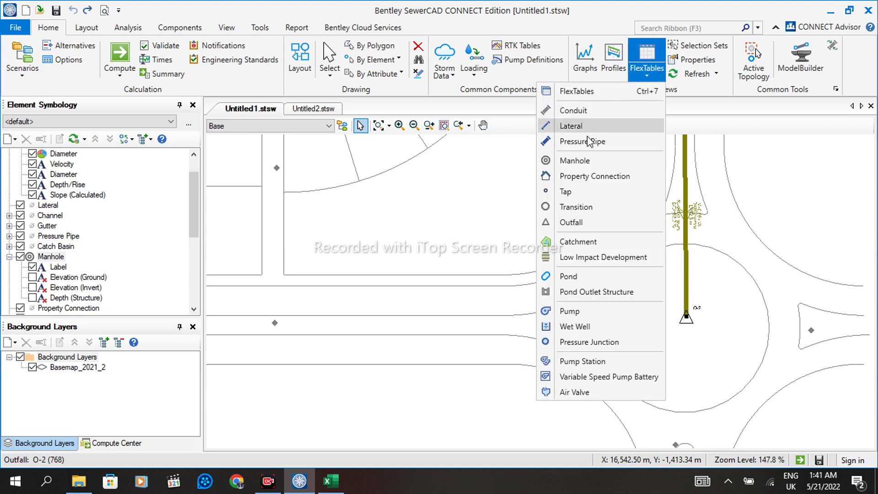
click(589, 111)
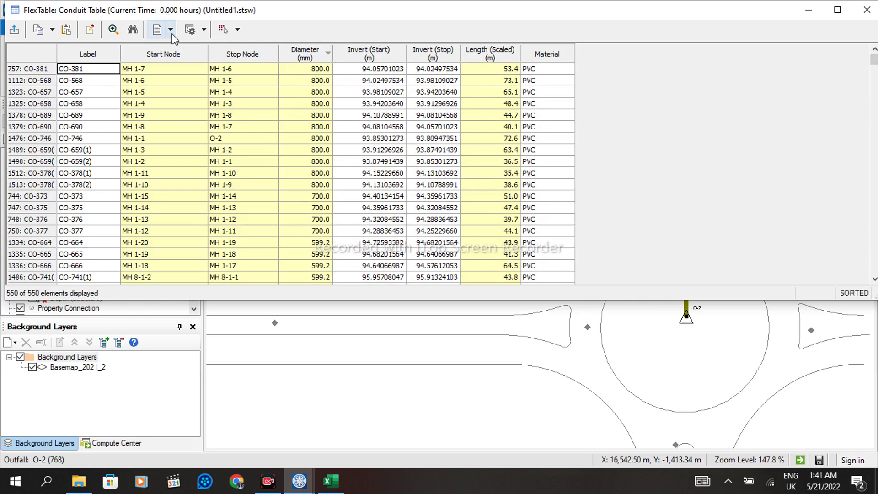
click(89, 31)
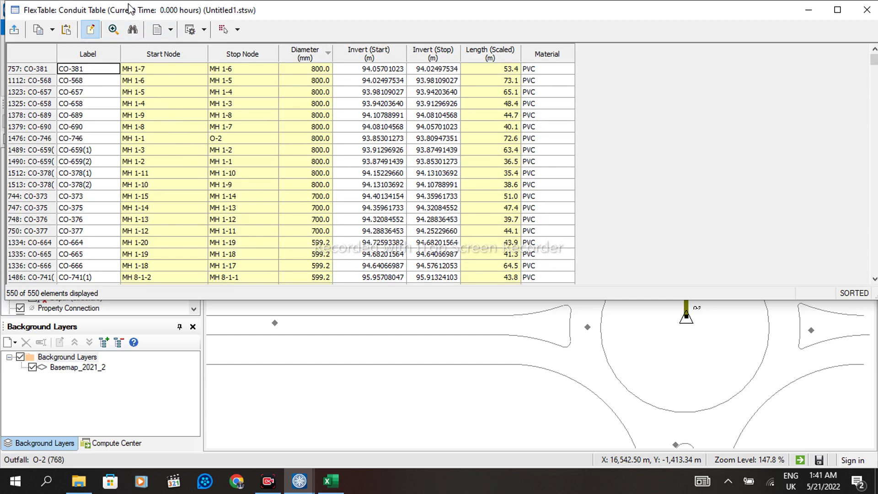
click(90, 30)
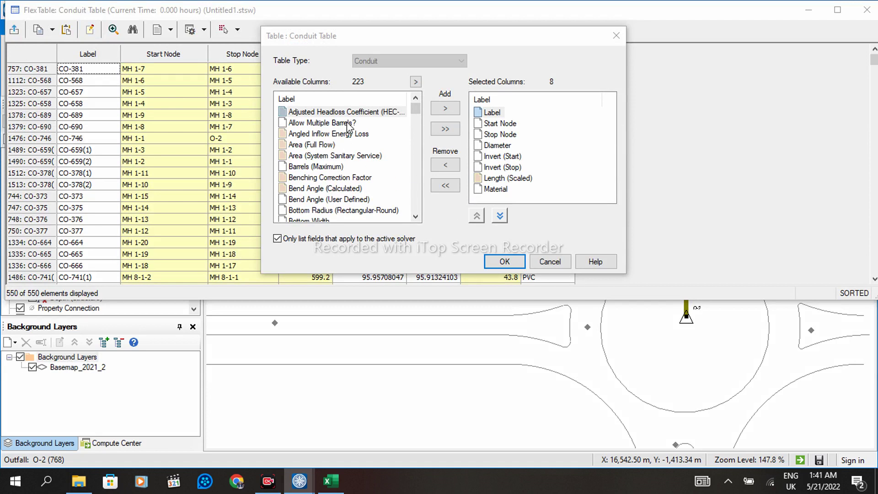
scroll(340, 143, down, 10)
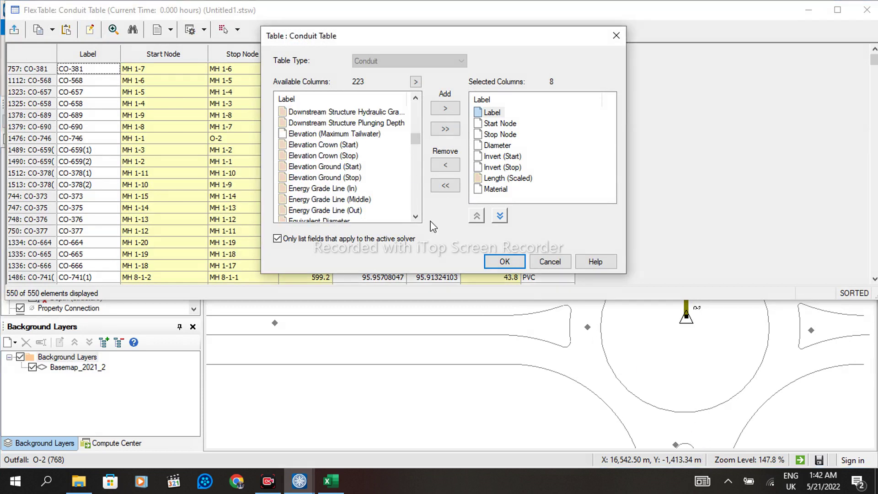
double_click(339, 167)
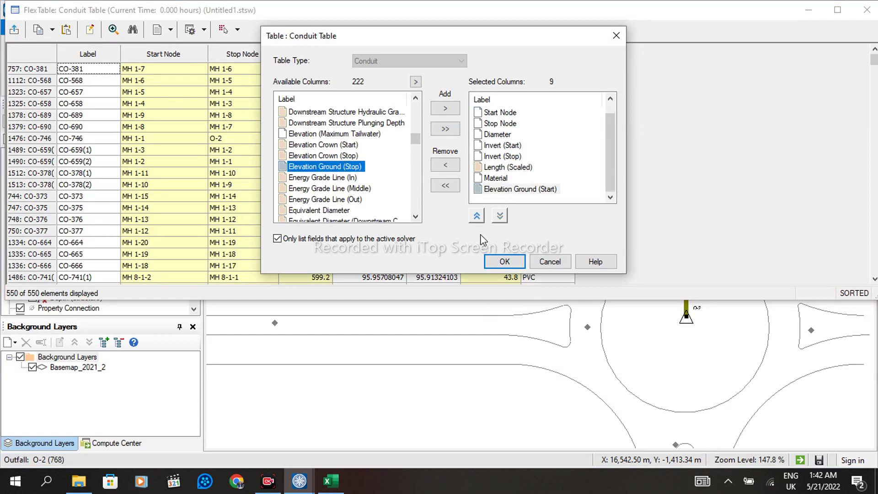
click(505, 262)
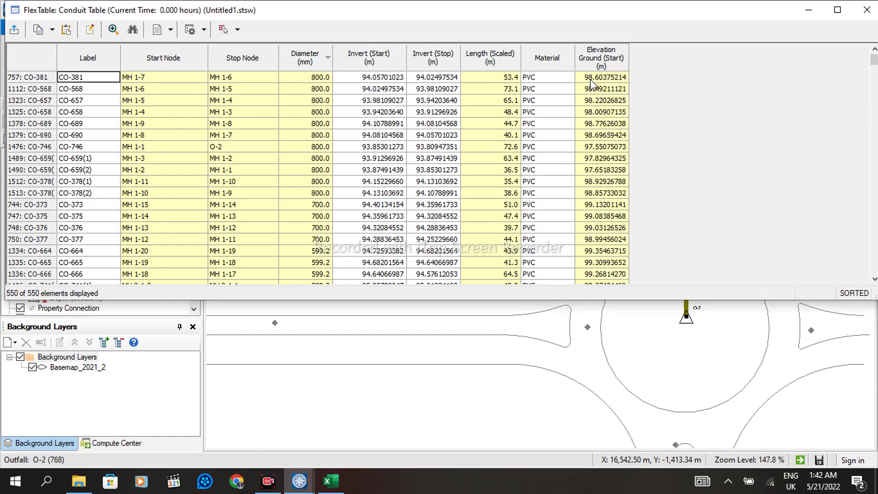
Sort by Elevation Ground (Start) ascending, select lowest conduit CO-746 at 97.55 m, and minimize the table
right_click(597, 65)
mouse_move(628, 120)
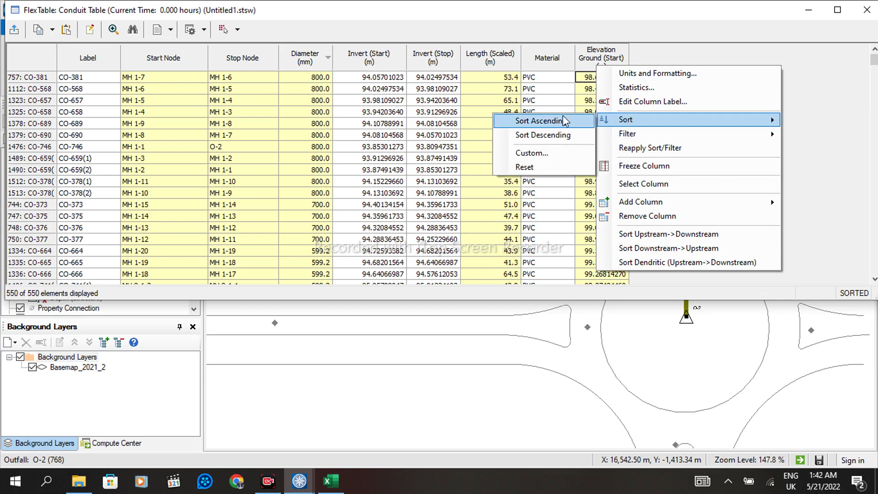
click(564, 121)
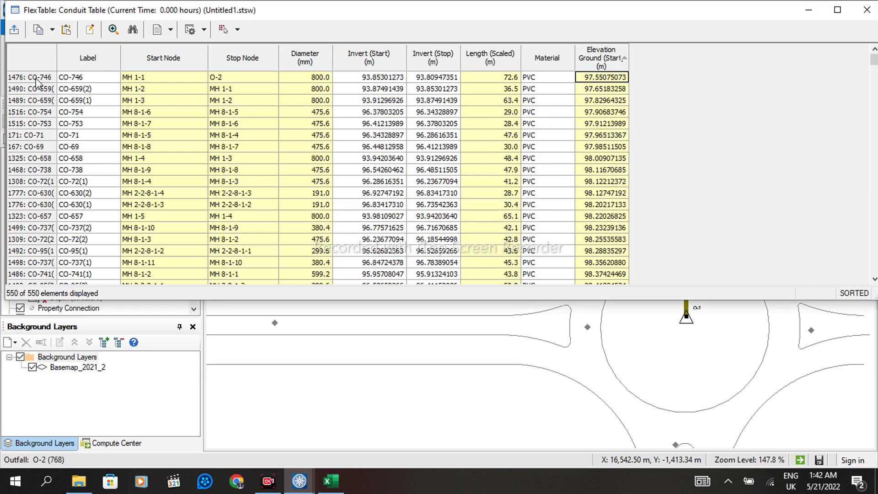
click(31, 79)
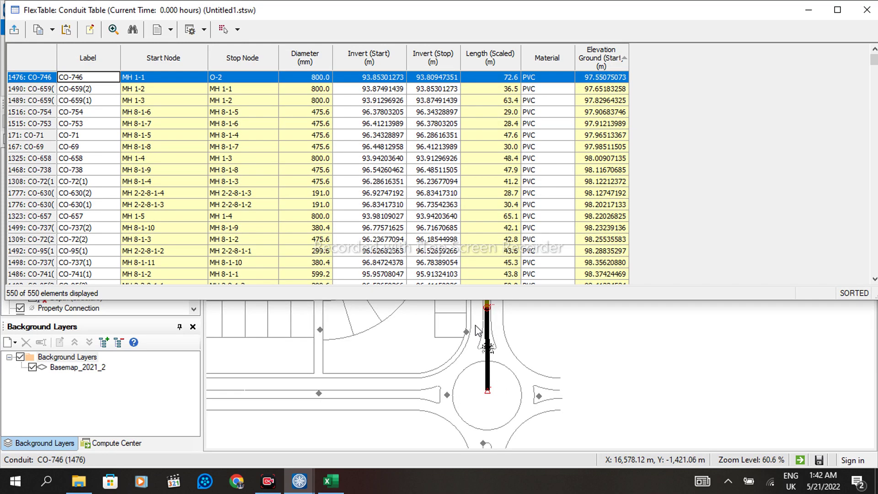
scroll(516, 365, down, 1)
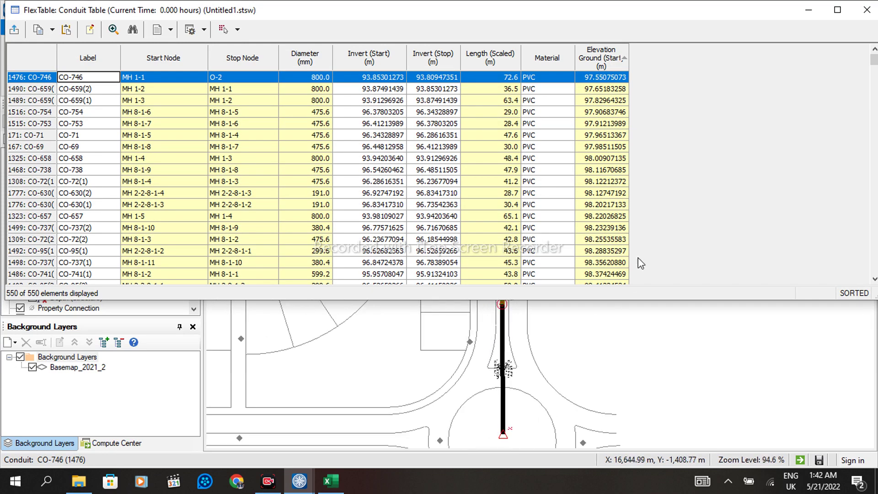
click(805, 14)
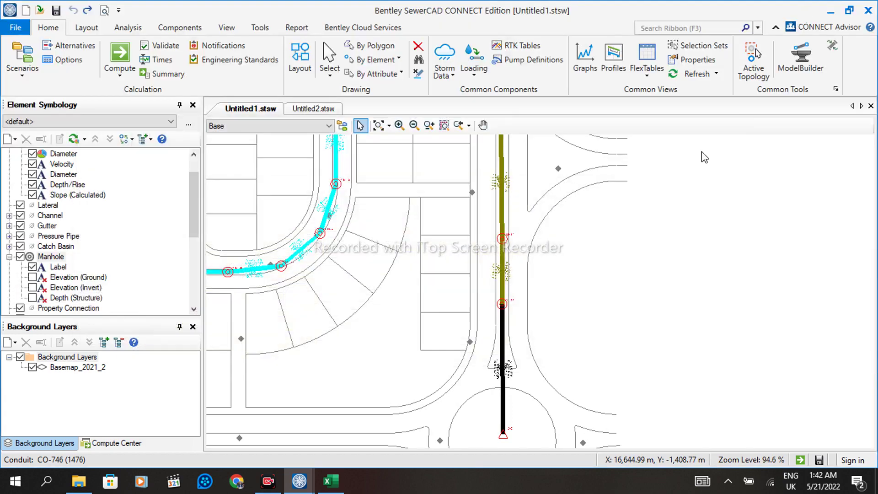
scroll(531, 301, down, 1)
scroll(516, 418, up, 2)
scroll(516, 418, up, 5)
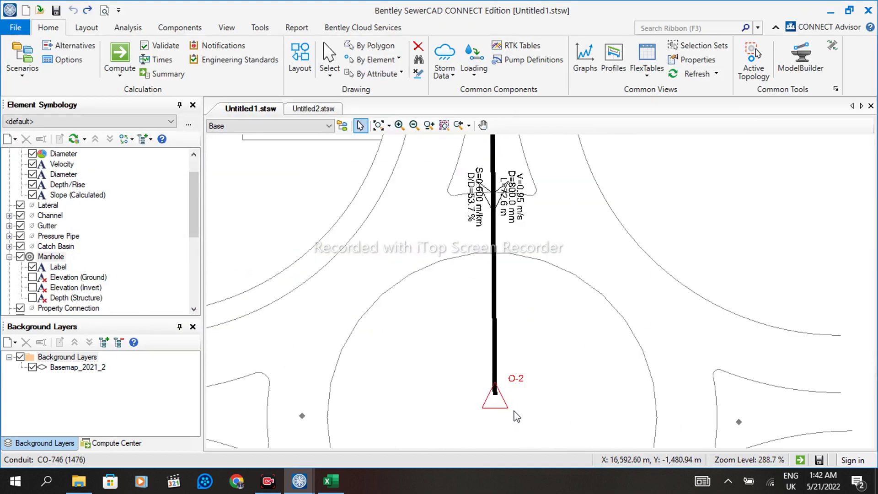
click(488, 396)
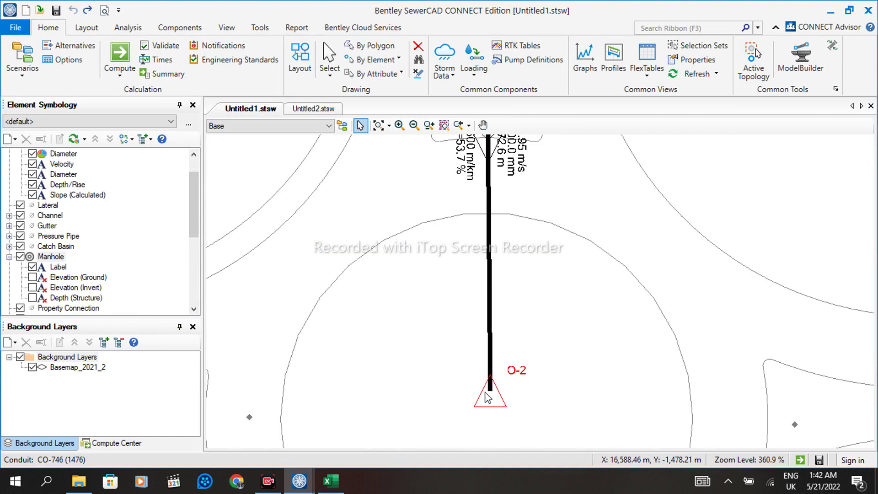
right_click(488, 395)
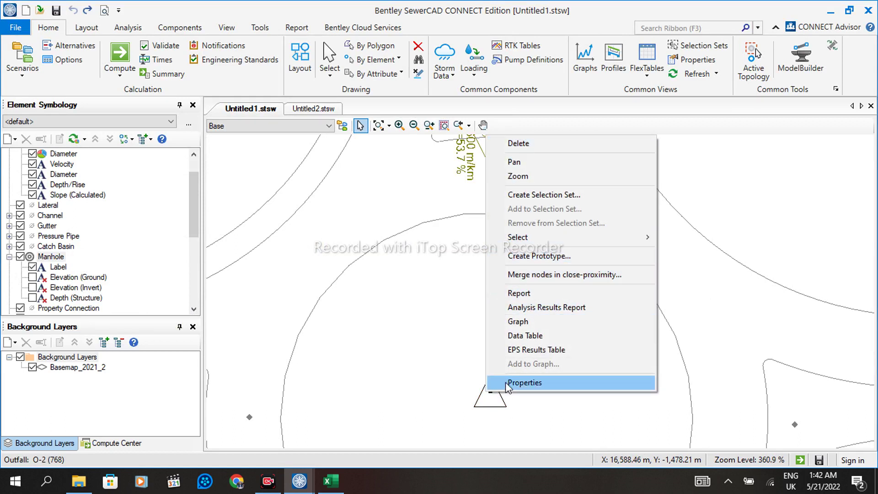
click(500, 409)
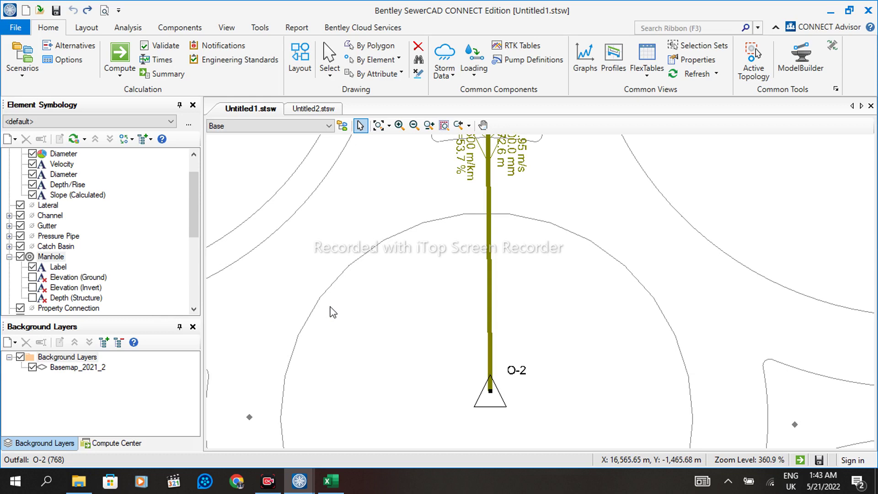
scroll(352, 334, down, 8)
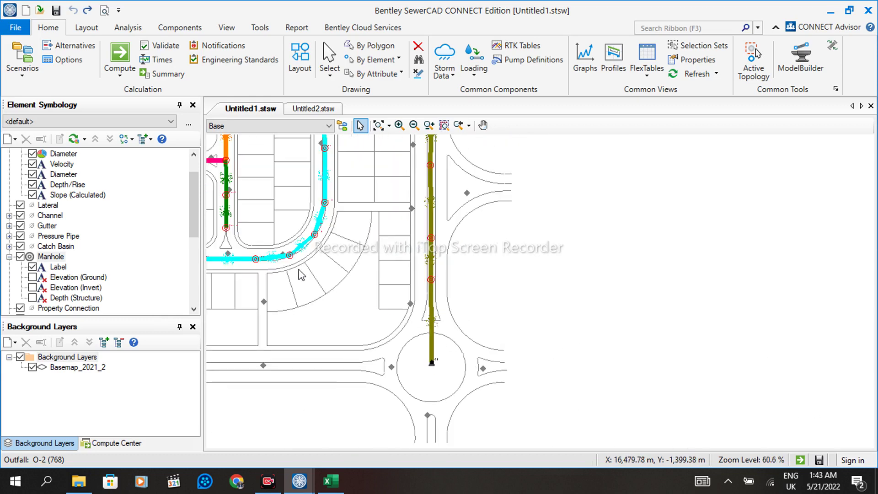
scroll(281, 258, up, 2)
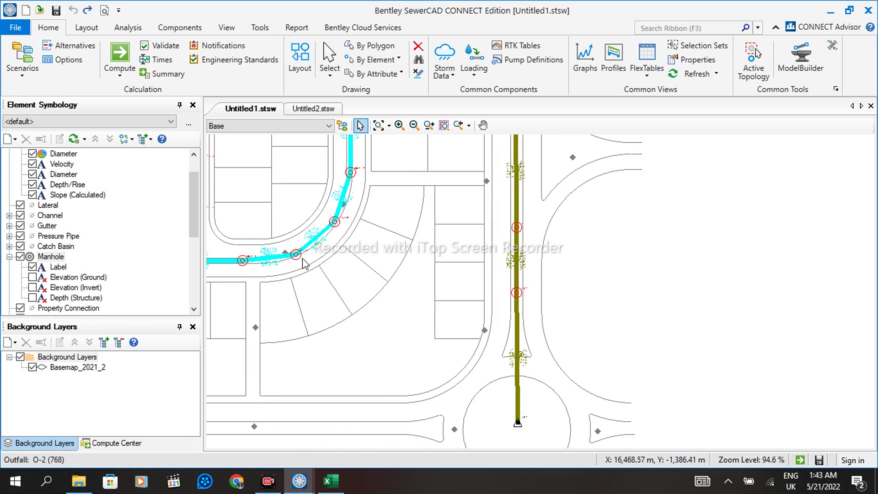
scroll(303, 258, down, 5)
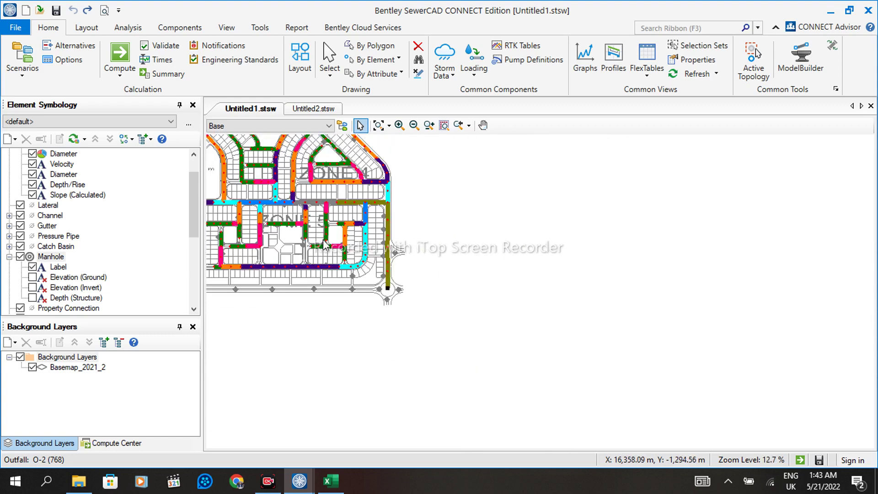
scroll(295, 219, up, 2)
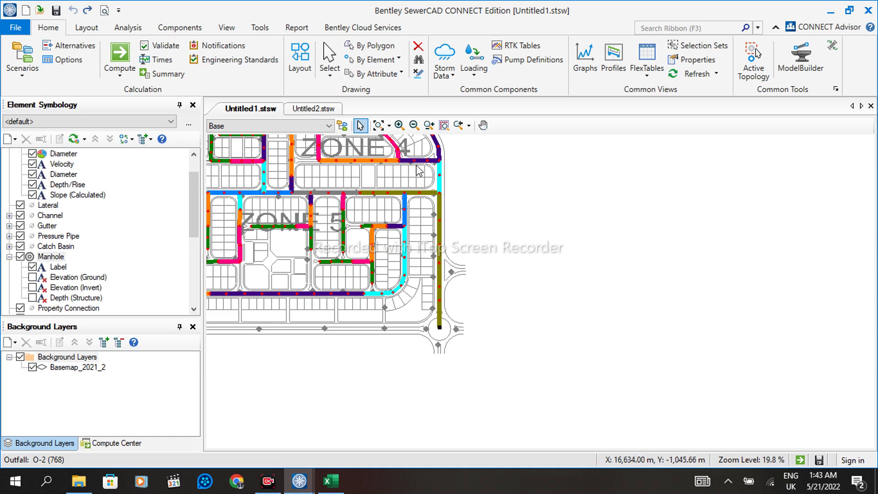
scroll(412, 182, up, 2)
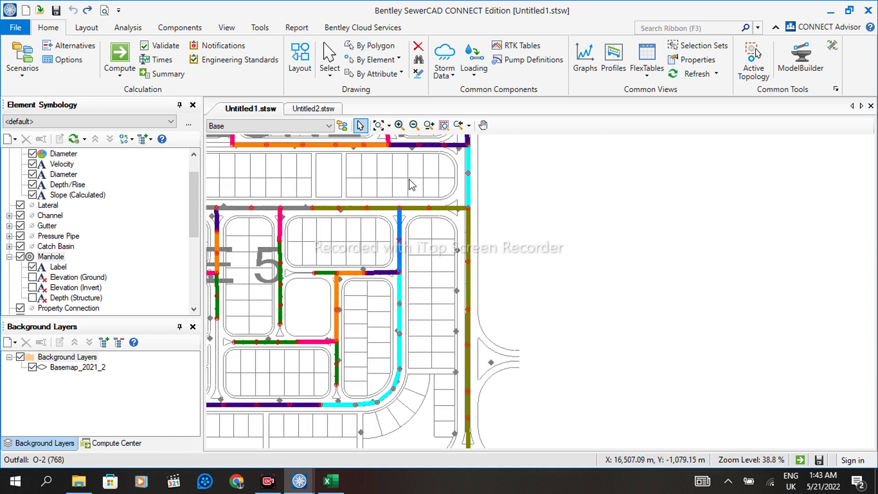
scroll(410, 183, up, 2)
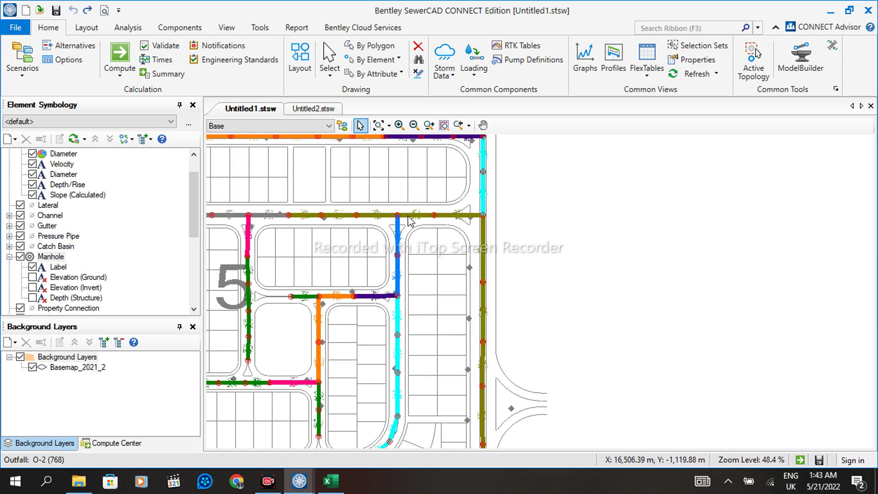